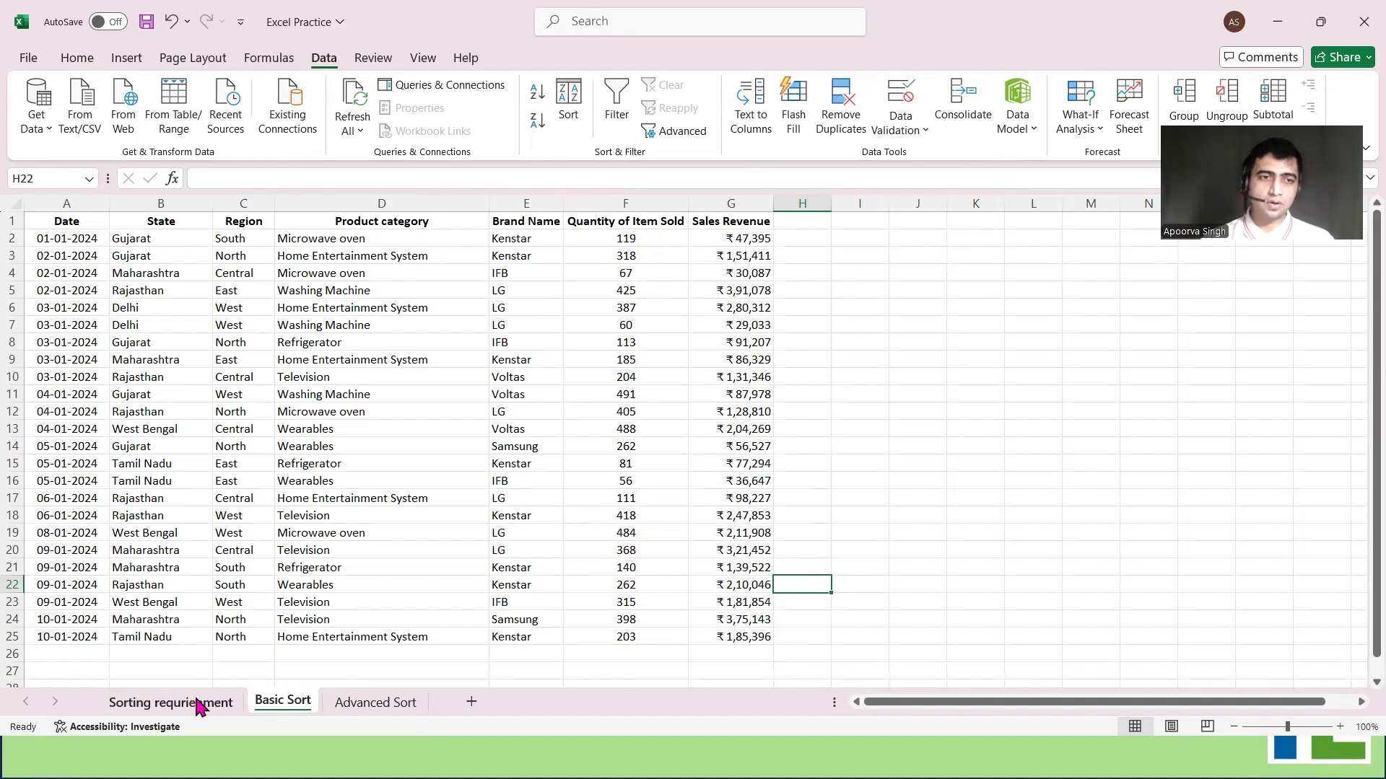
# Check the Sorting requrienment sheet, and sort the Basic Sort data by Date in descending order
pyautogui.click(199, 703)
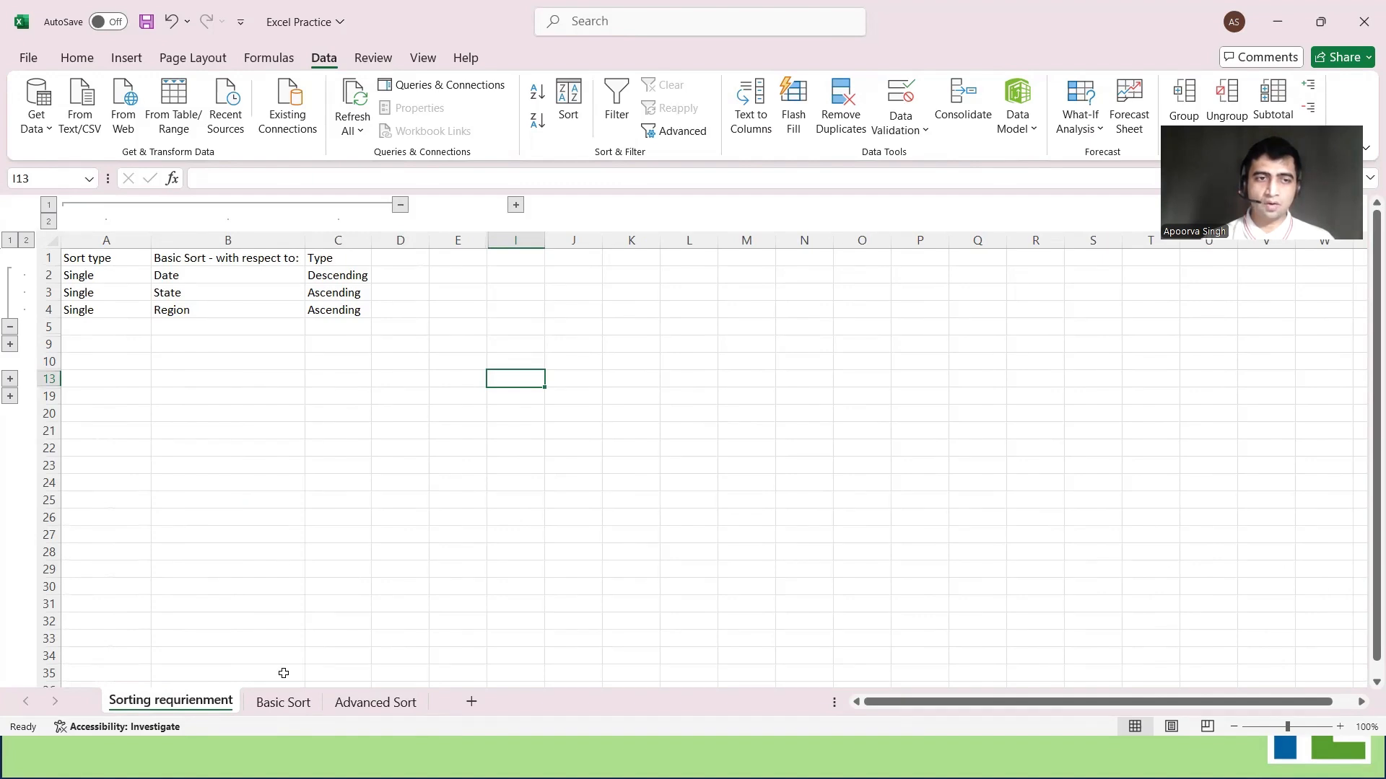
pyautogui.click(283, 703)
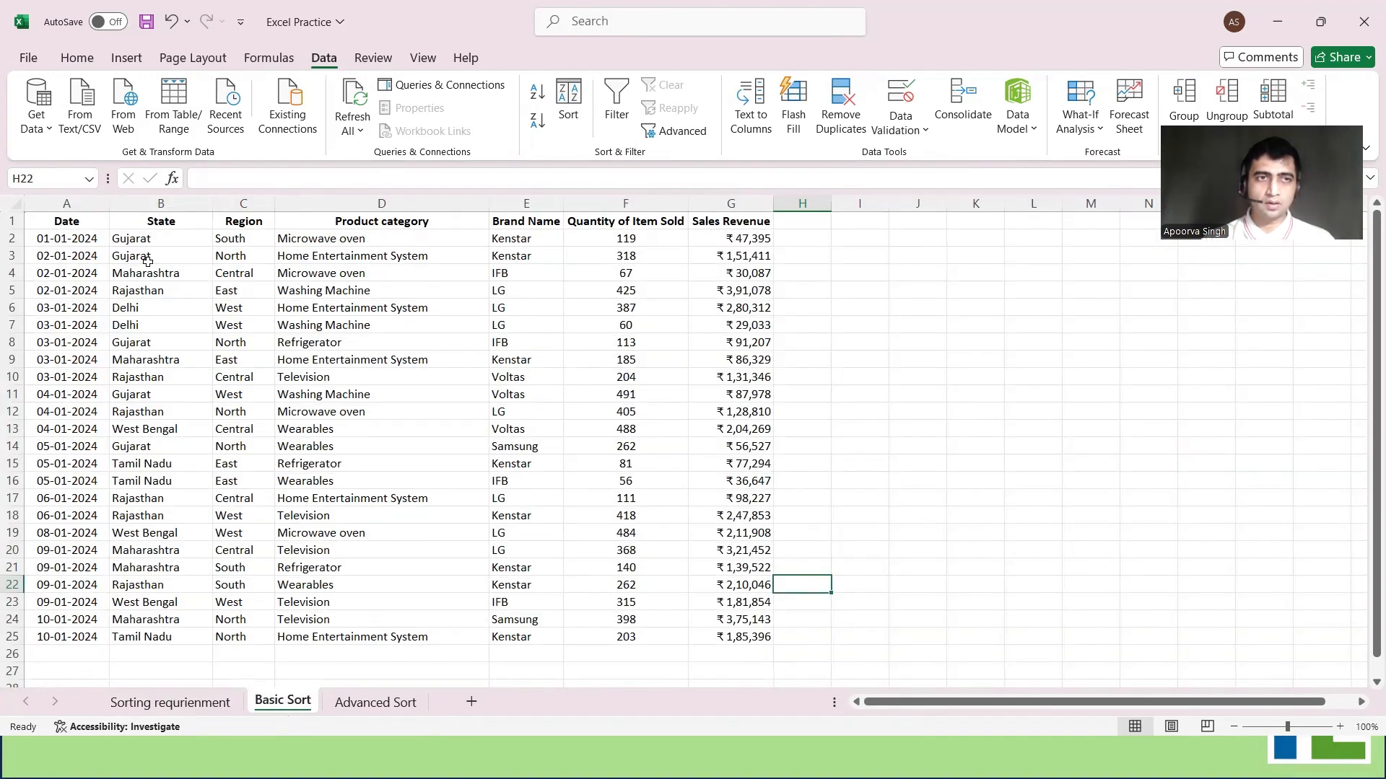
pyautogui.click(88, 223)
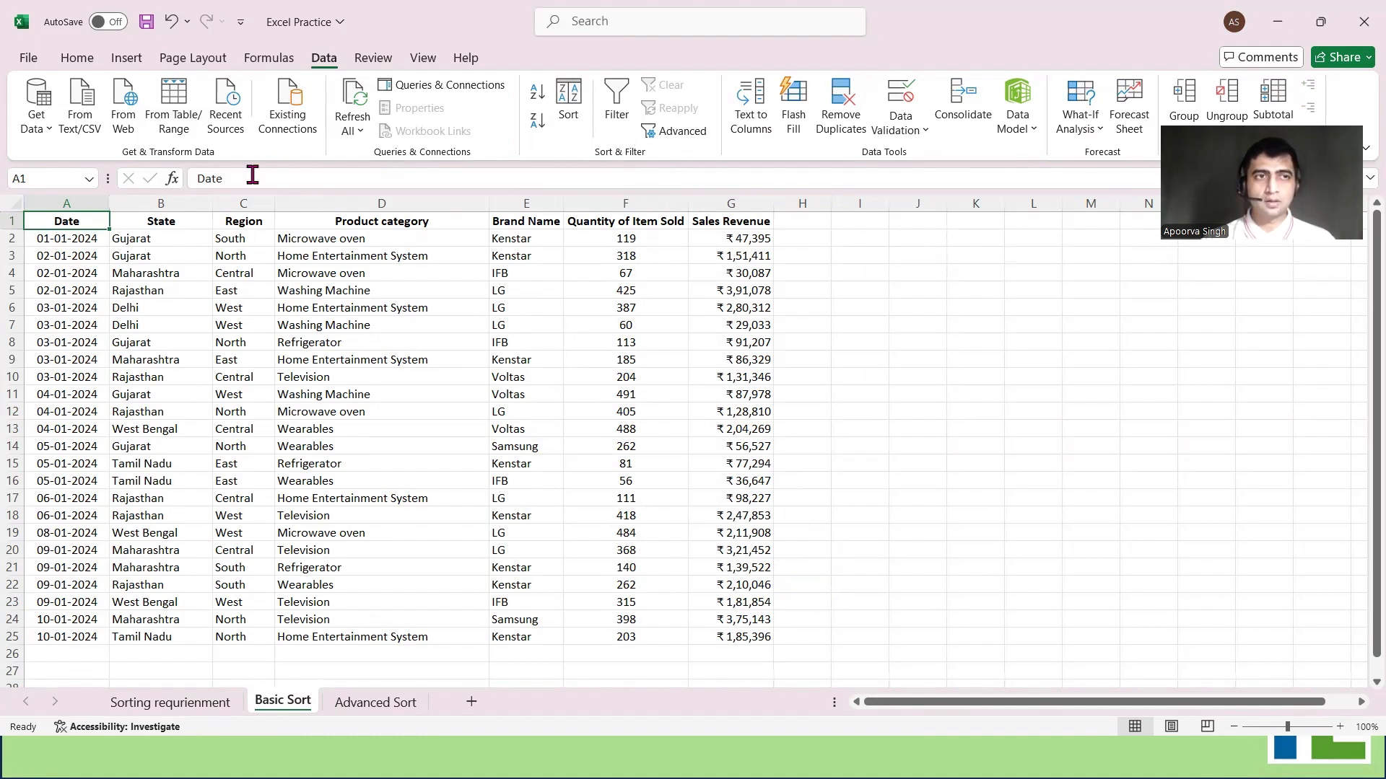
pyautogui.rightClick(68, 221)
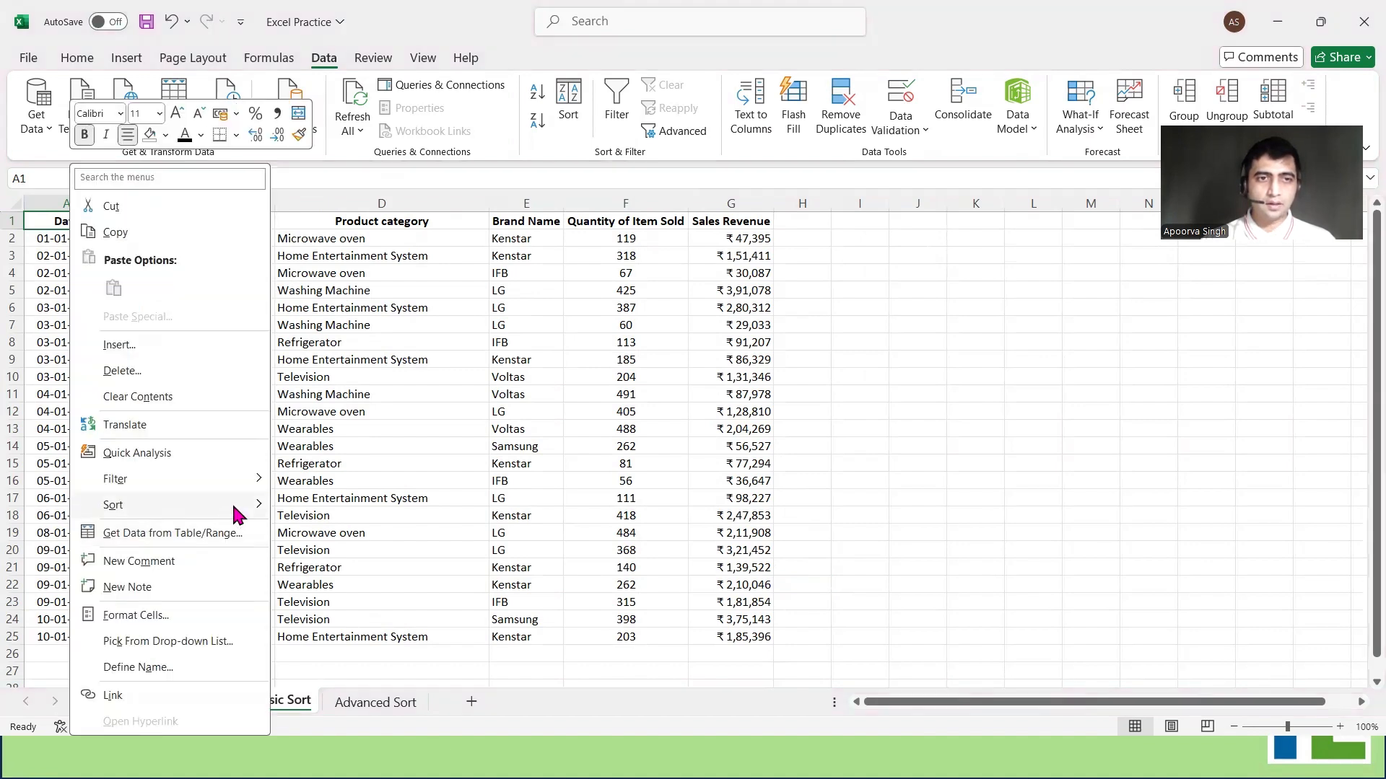
pyautogui.moveTo(237, 514)
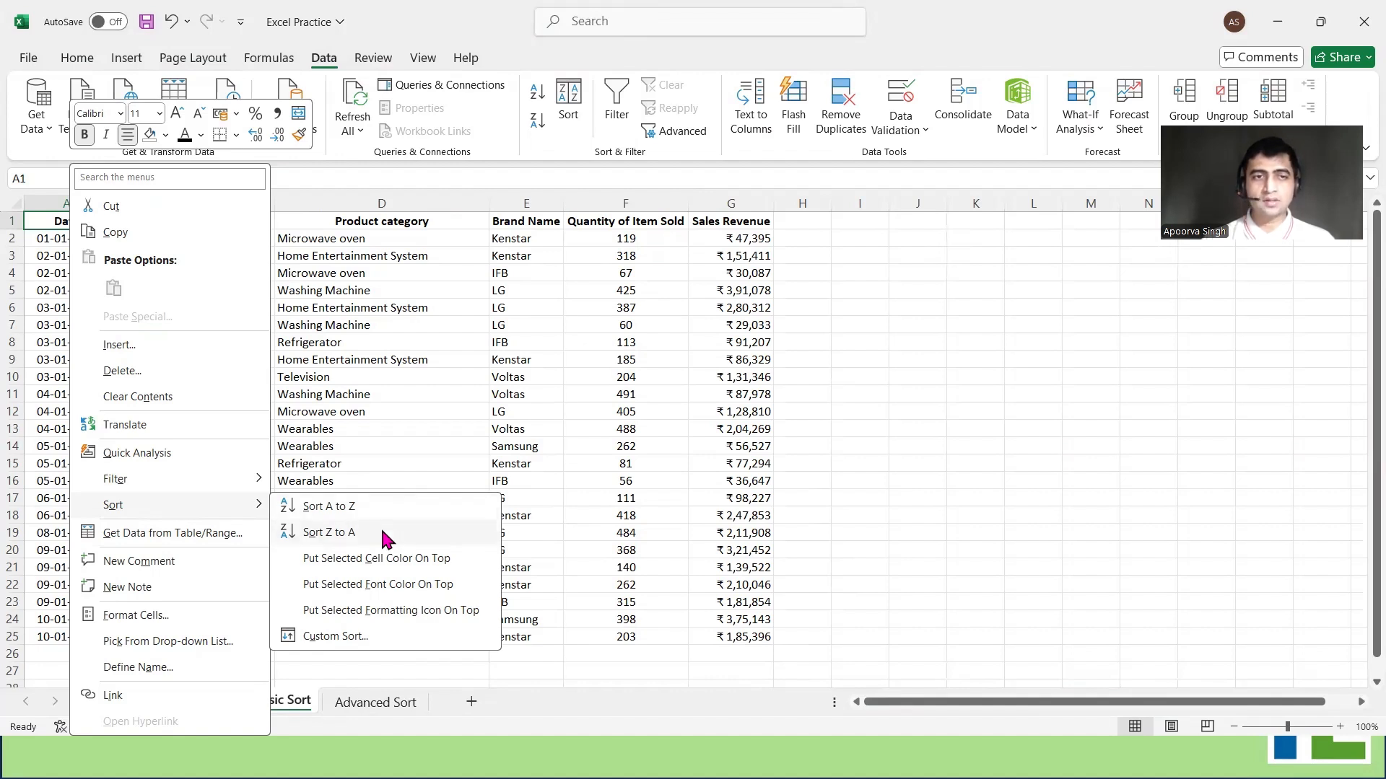
pyautogui.click(385, 540)
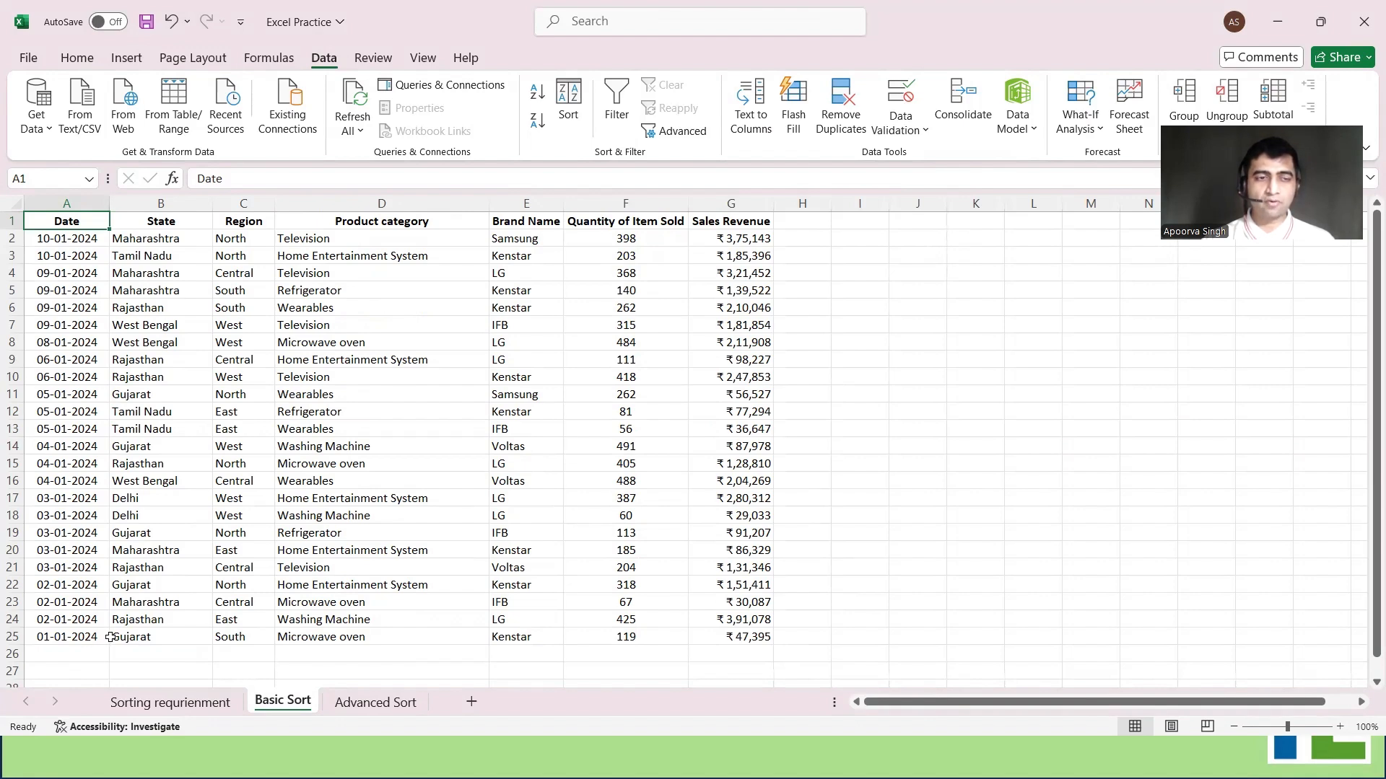
# Review the second single-sort requirement and sort the Basic Sort data by State from A to Z
pyautogui.click(192, 703)
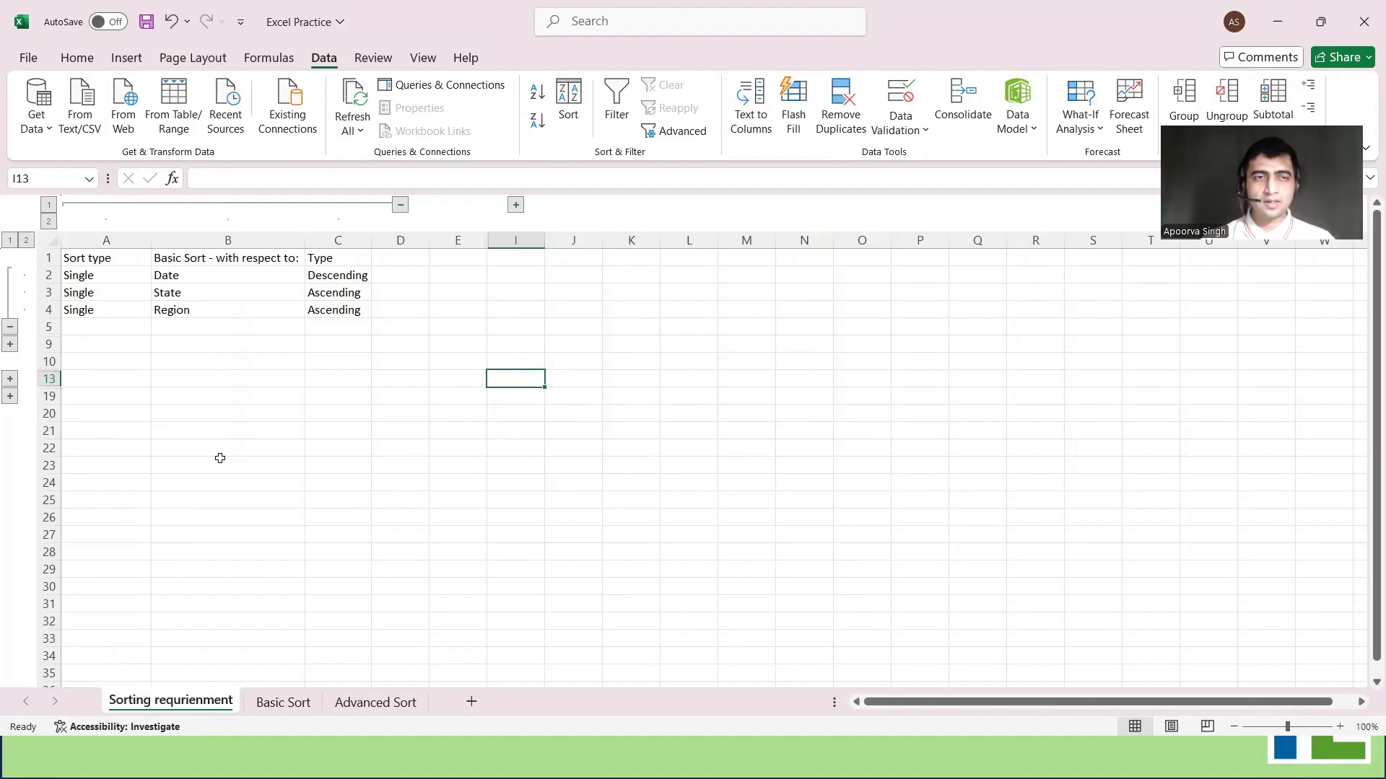
pyautogui.click(294, 705)
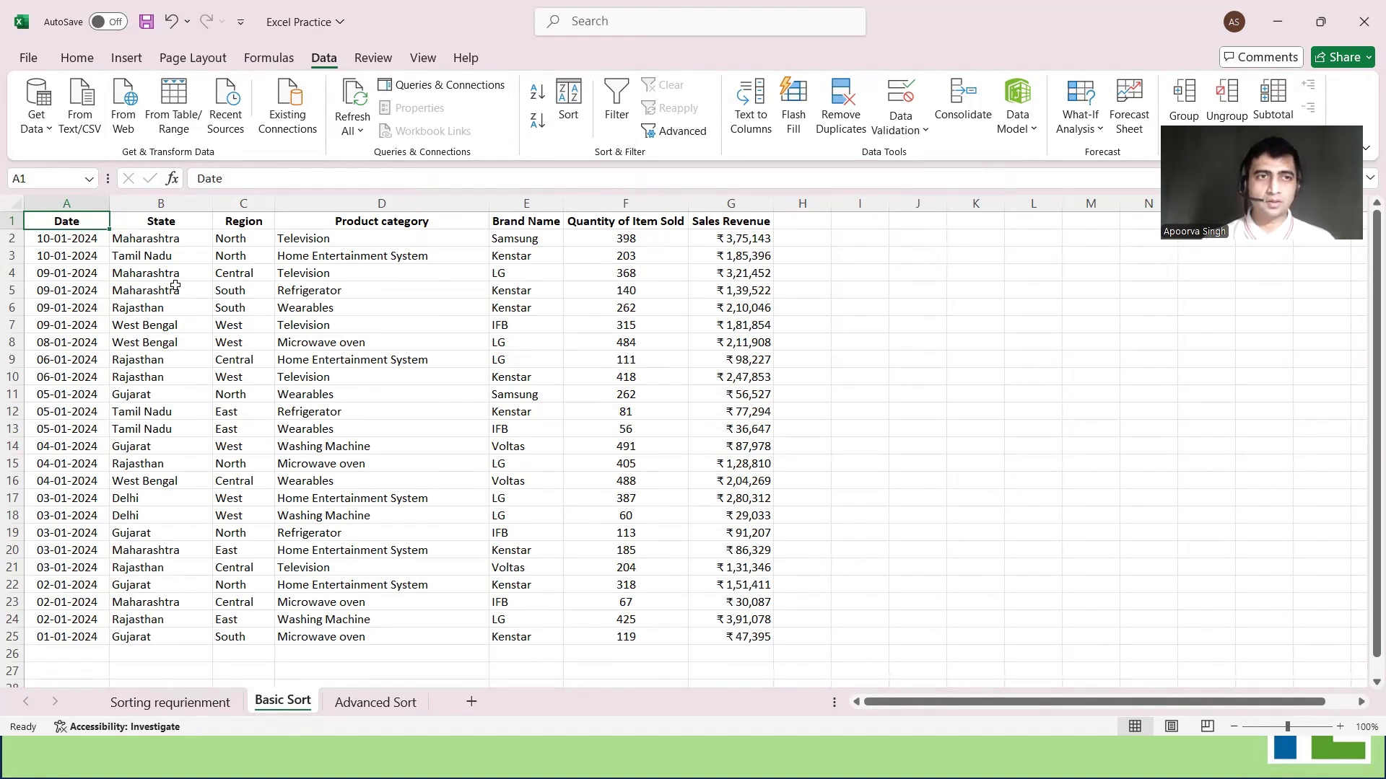
pyautogui.click(189, 219)
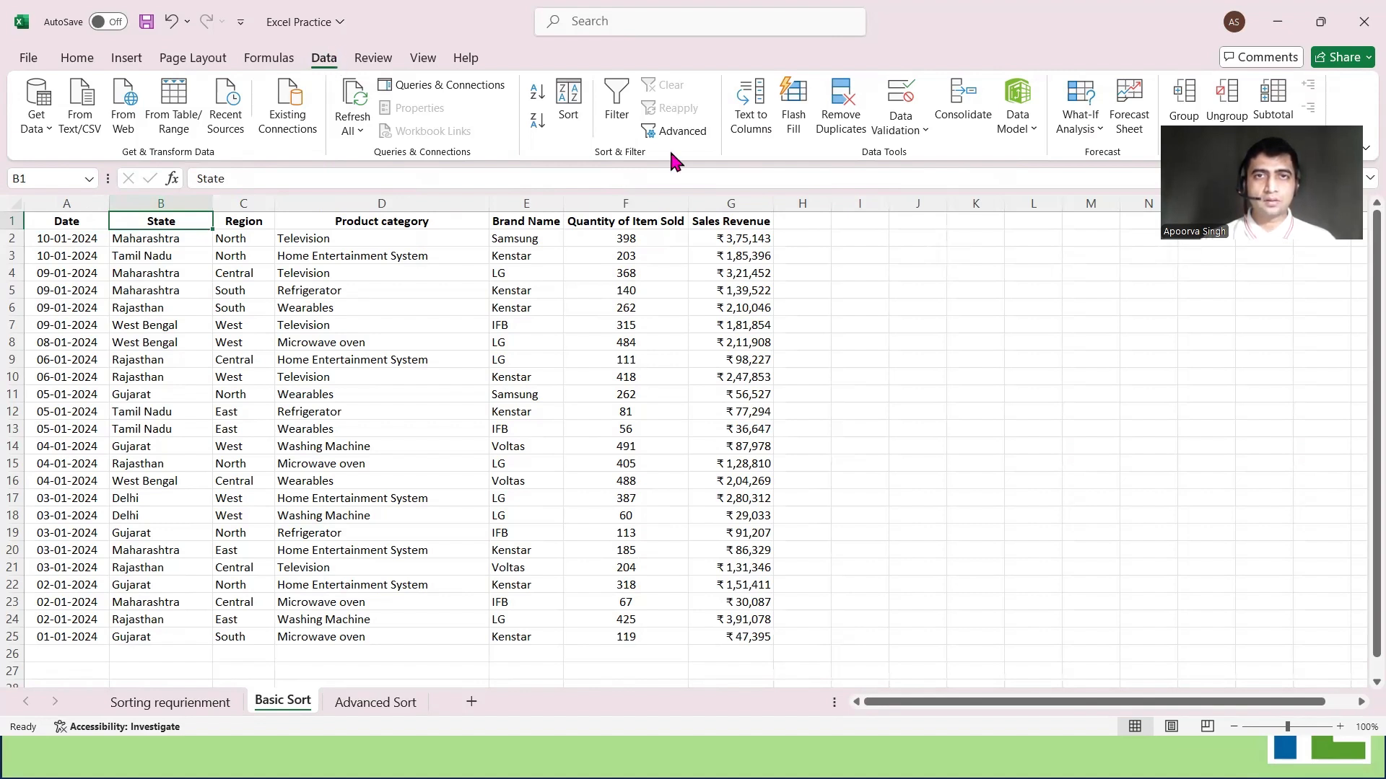
pyautogui.click(538, 103)
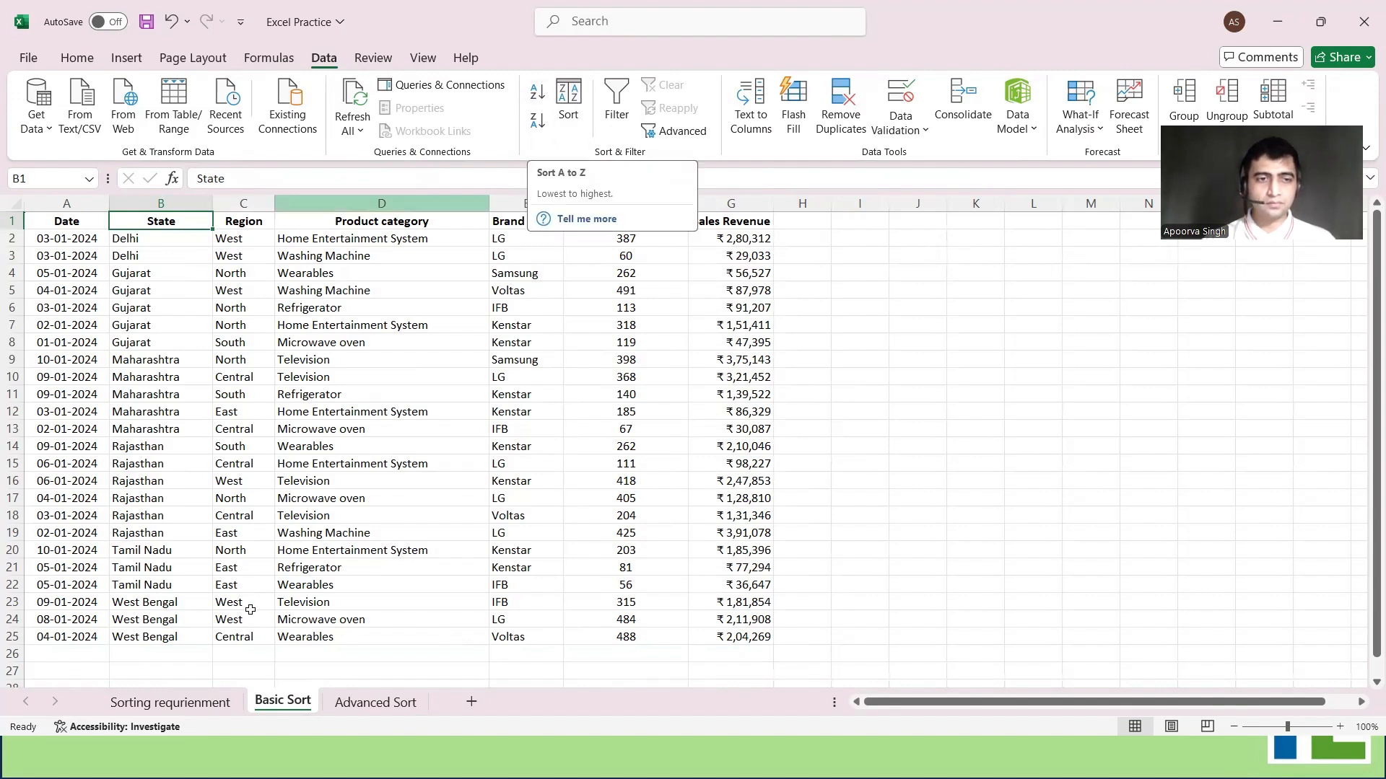
# Review the third single-sort requirement and sort the Basic Sort data by Region from A to Z
pyautogui.click(204, 703)
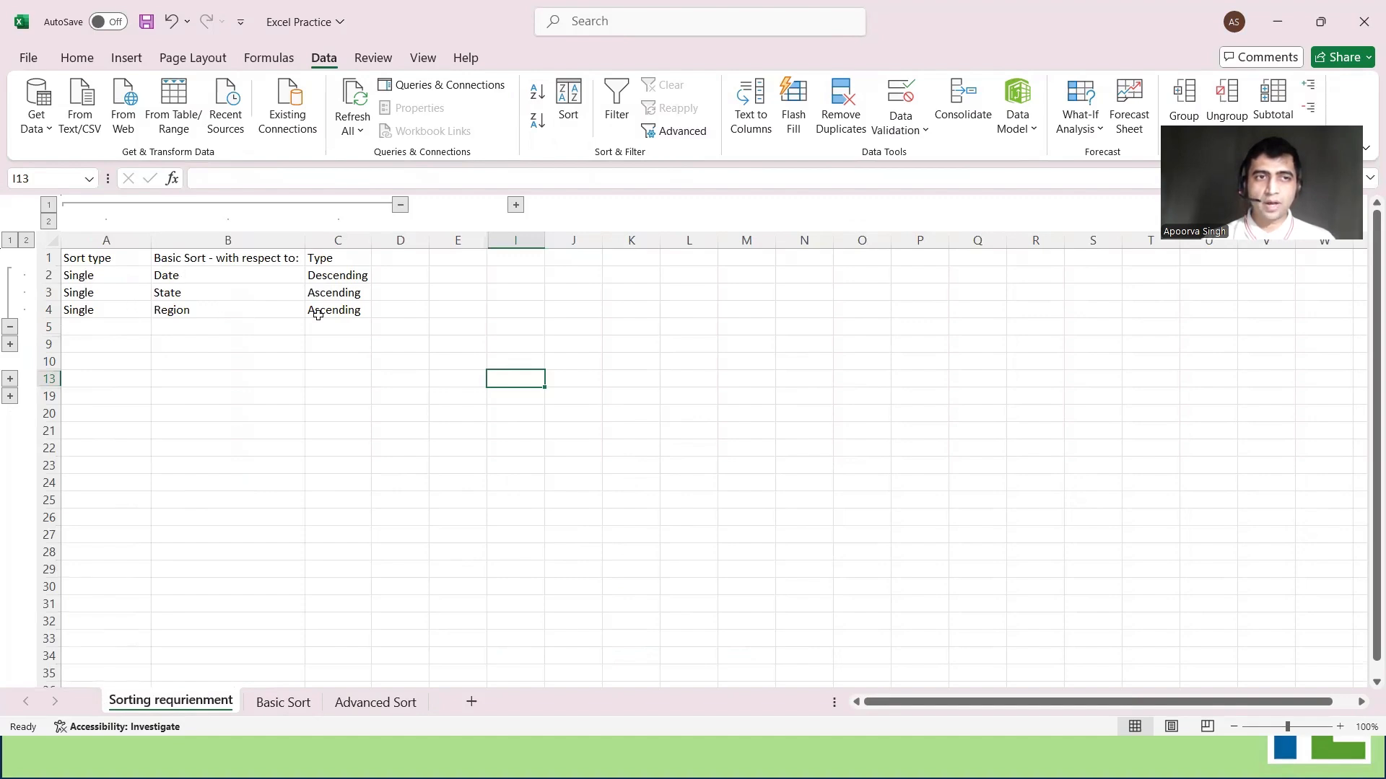
pyautogui.click(281, 704)
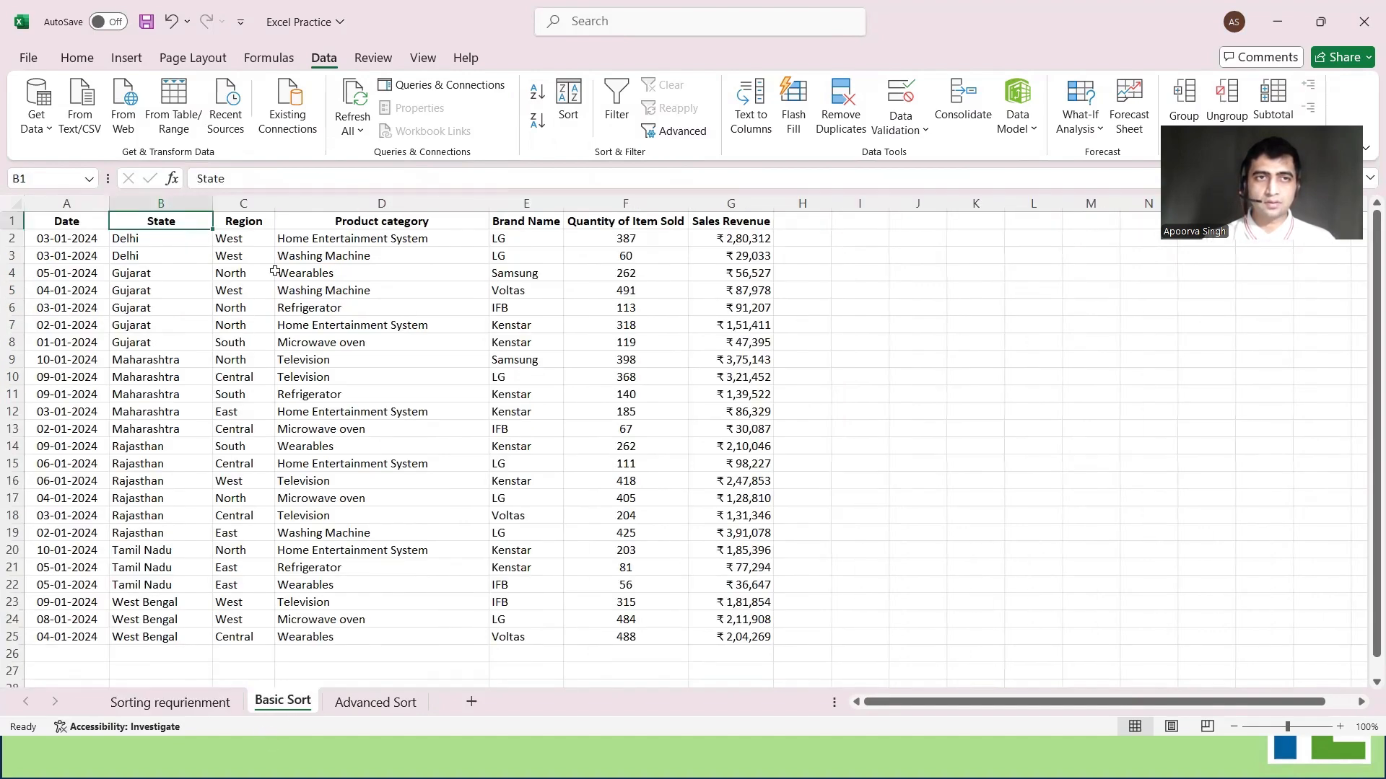
pyautogui.click(245, 222)
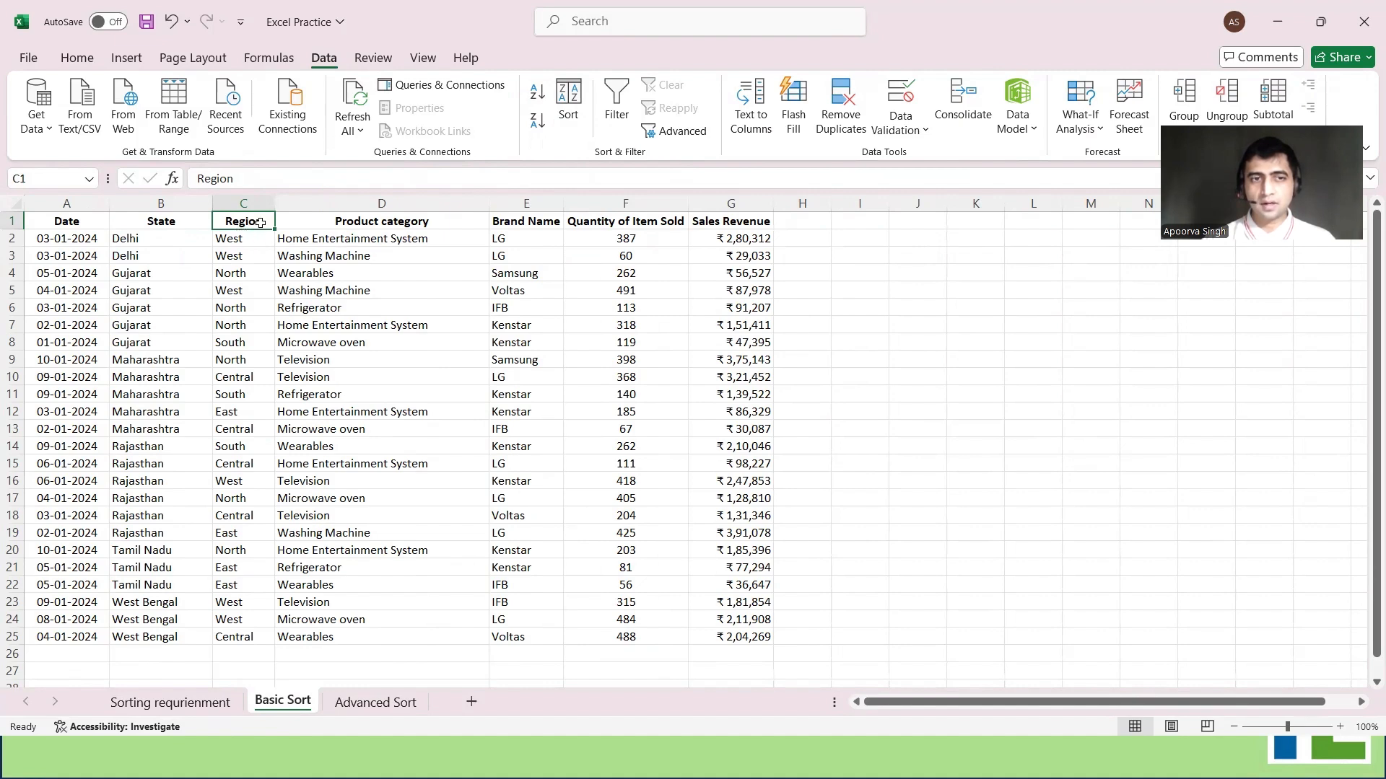
pyautogui.hotkey('shift', 'F10')
pyautogui.moveTo(365, 498)
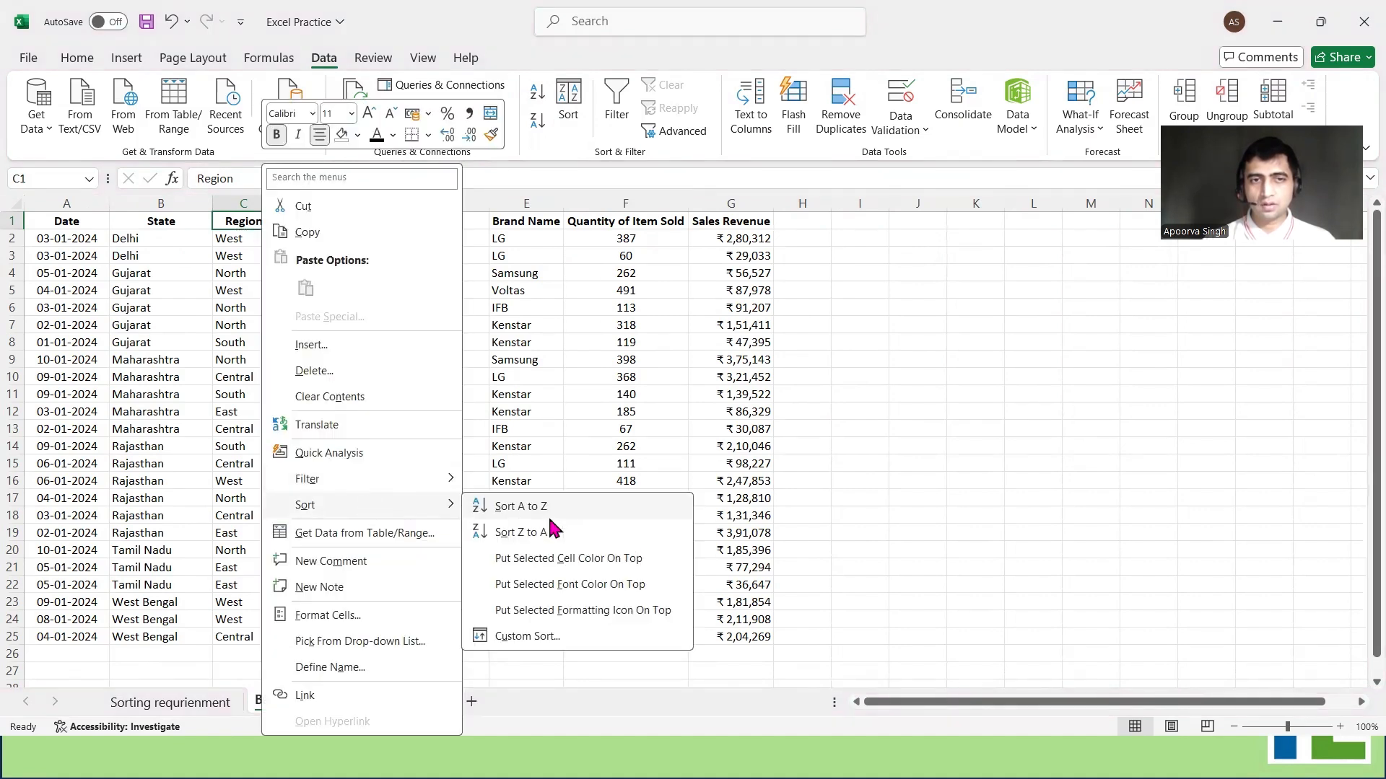
pyautogui.click(557, 505)
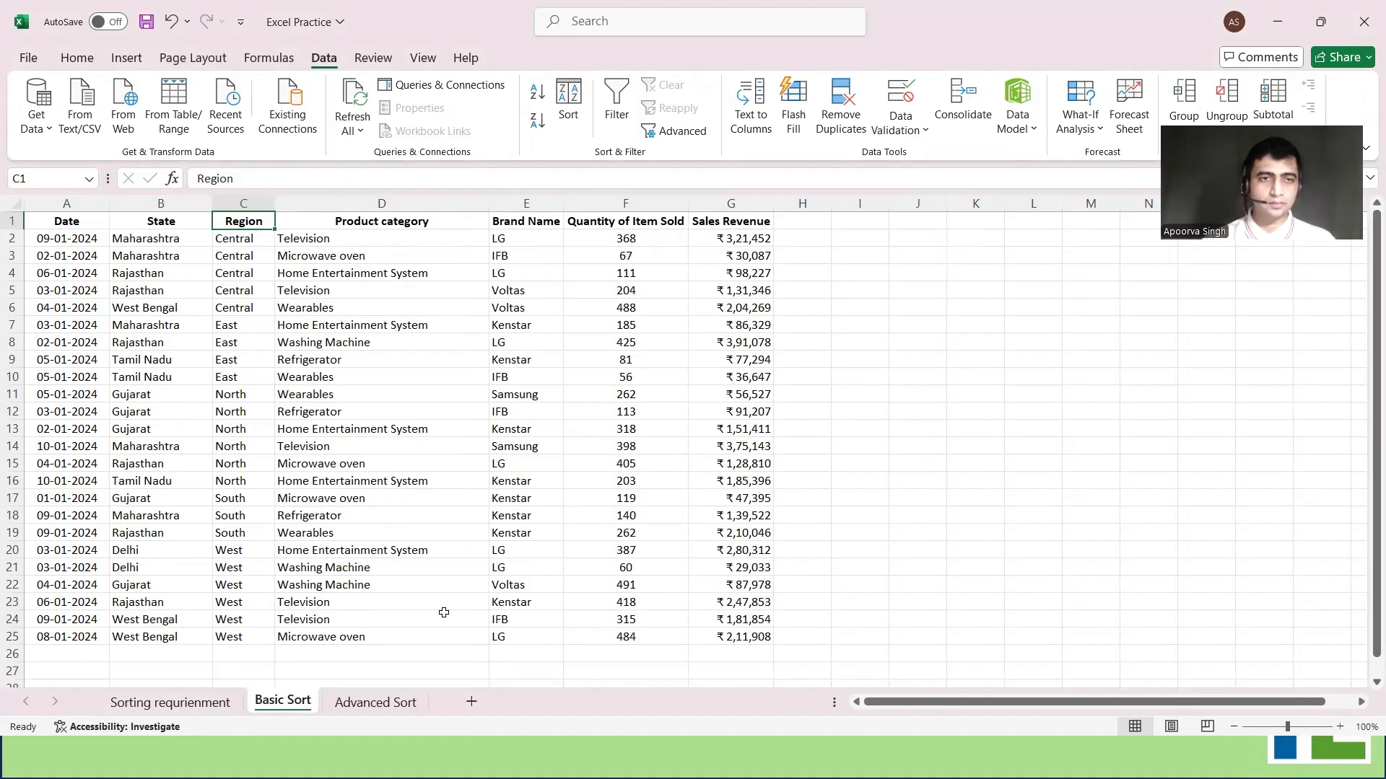
# On the Sorting requrienment sheet, expand the grouped multiple-level sort rows and collapse the single-sort rows
pyautogui.click(171, 703)
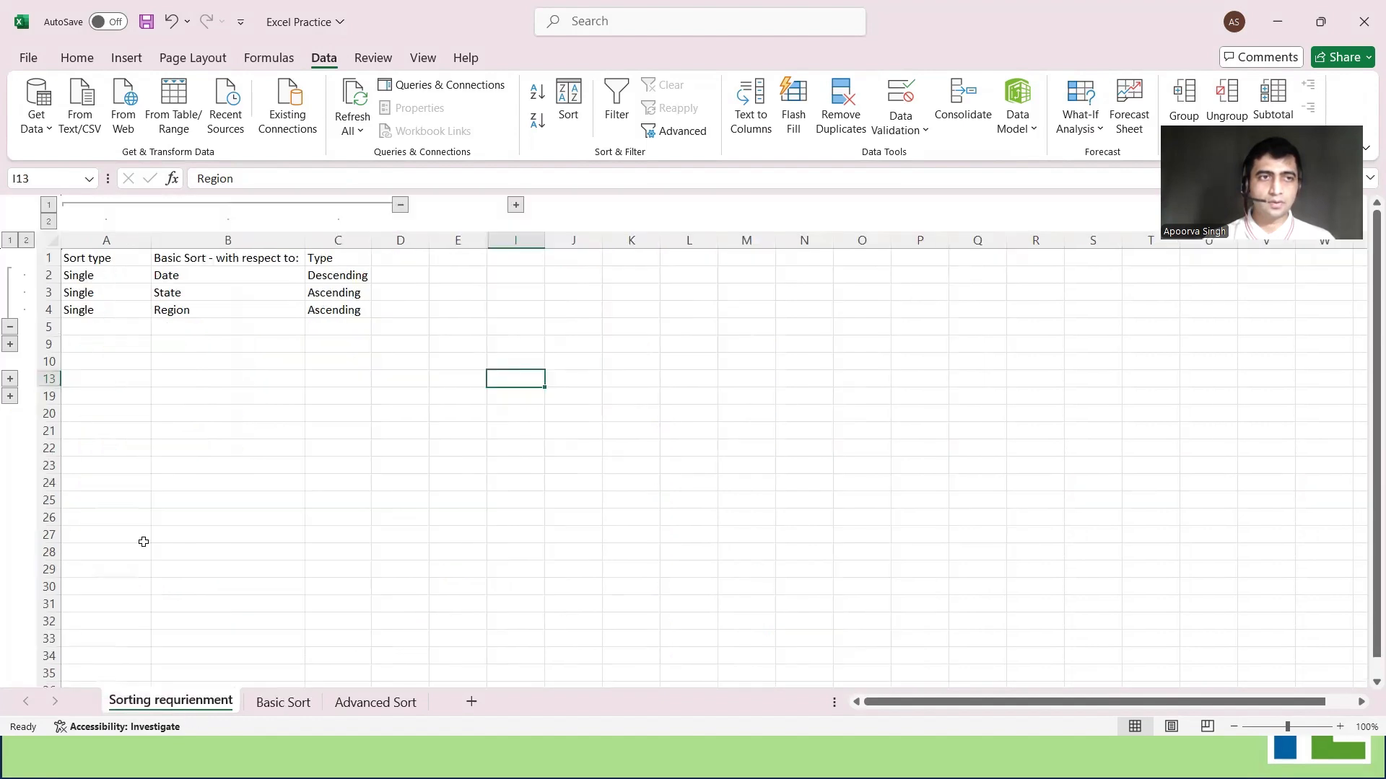
pyautogui.click(10, 345)
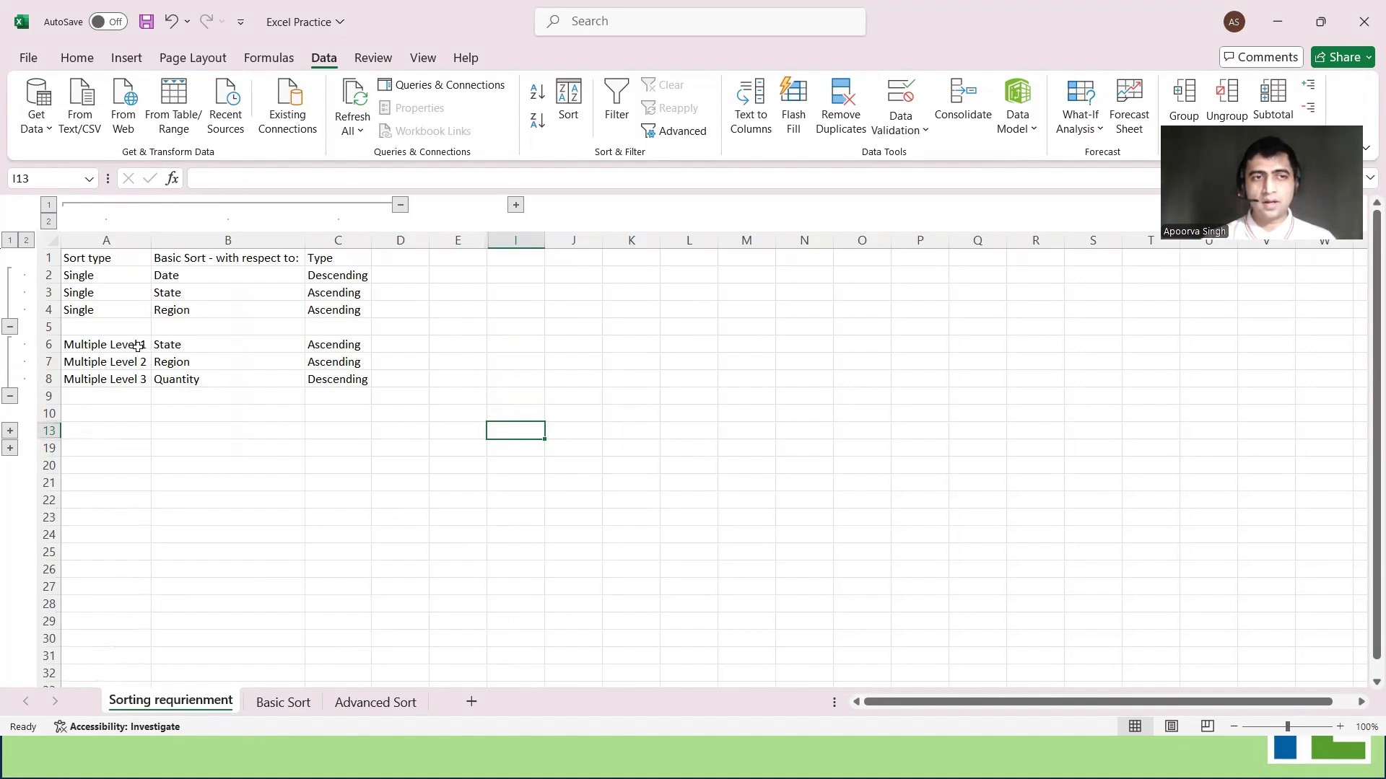
pyautogui.click(10, 327)
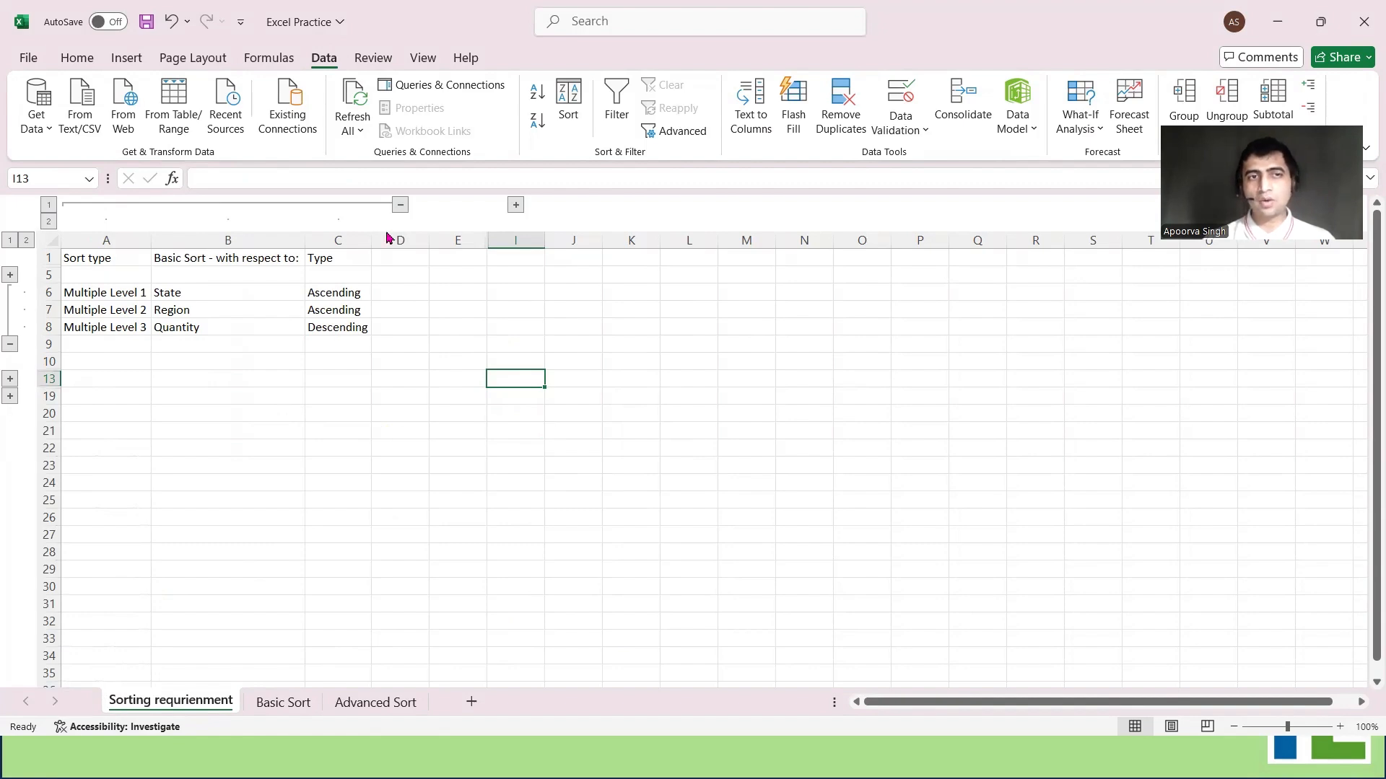
# Compare the custom sort's column choices for the Basic Sort data with and without the "My data has headers" option, leaving without sorting
pyautogui.click(283, 702)
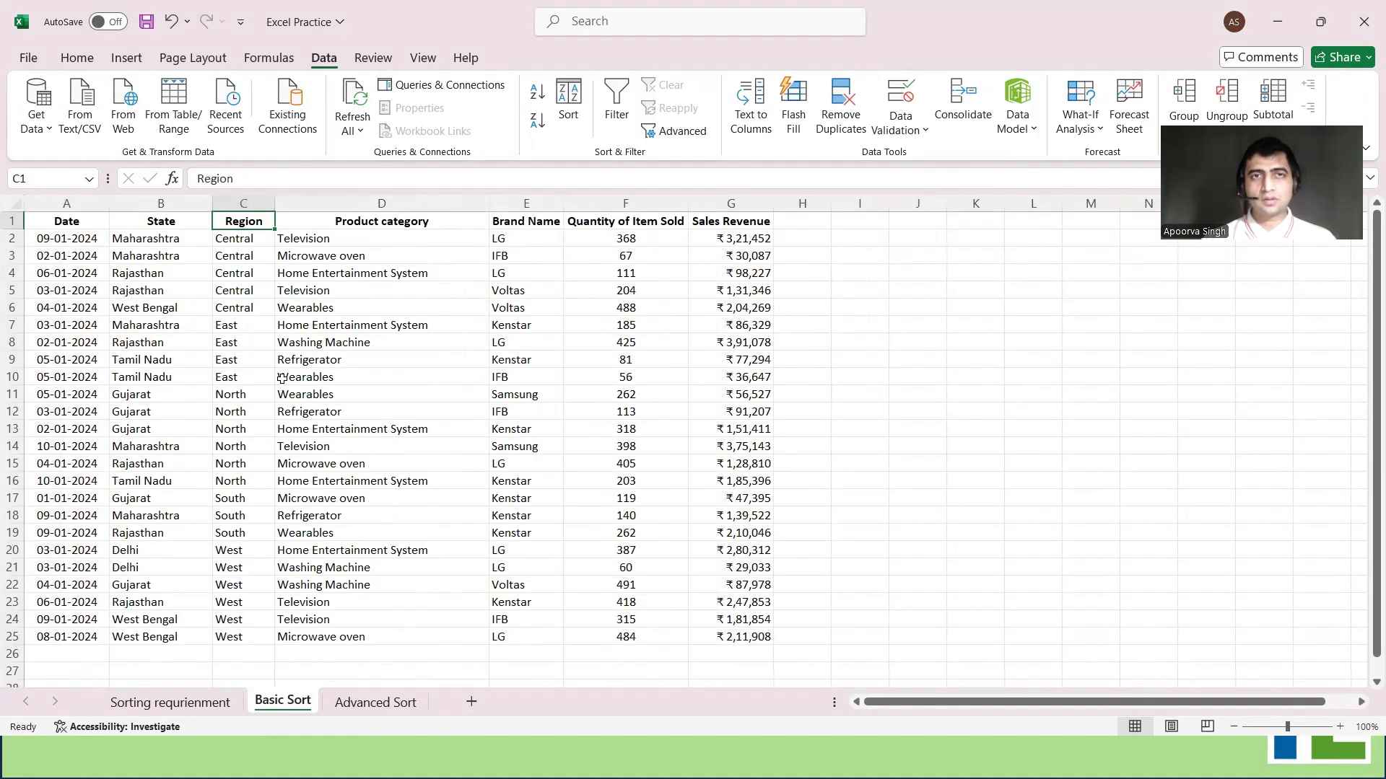
pyautogui.click(568, 109)
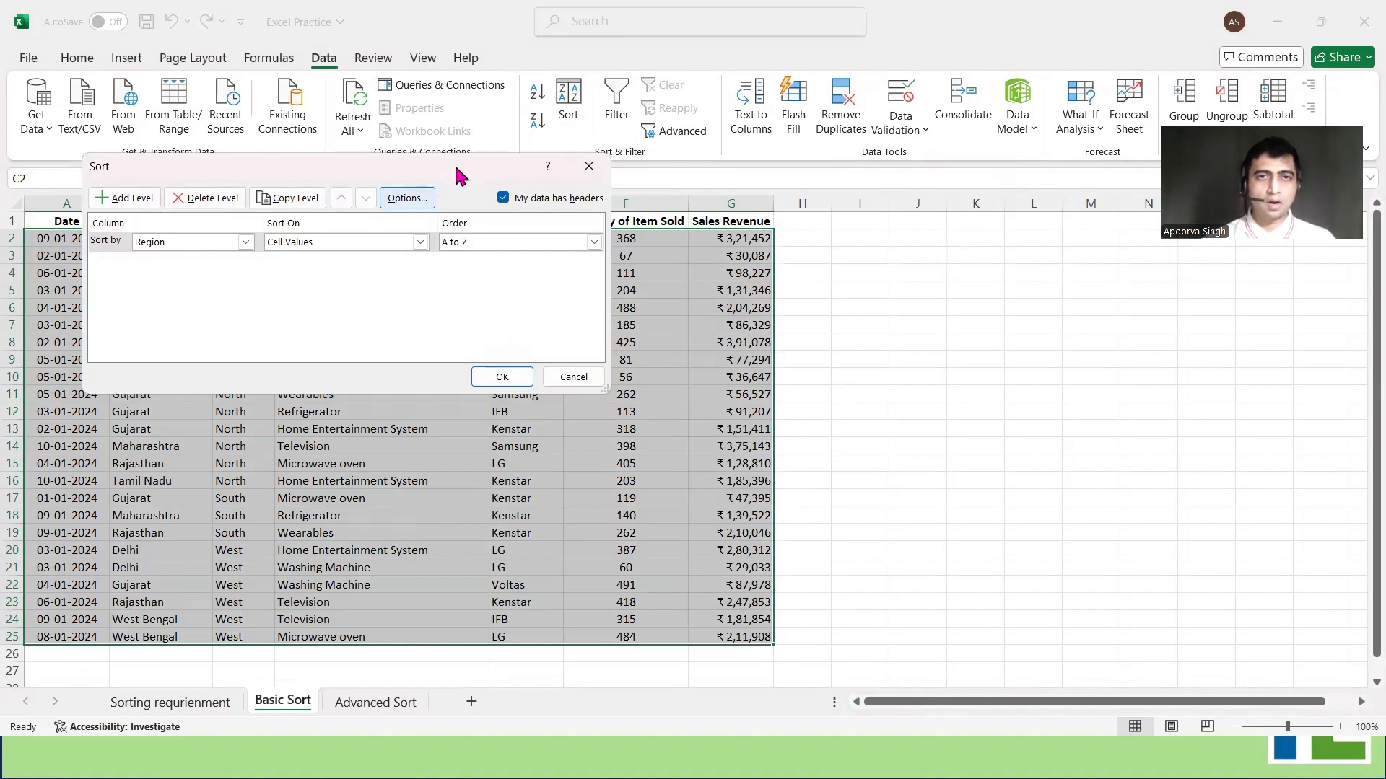
pyautogui.moveTo(453, 162); pyautogui.dragTo(1191, 410)
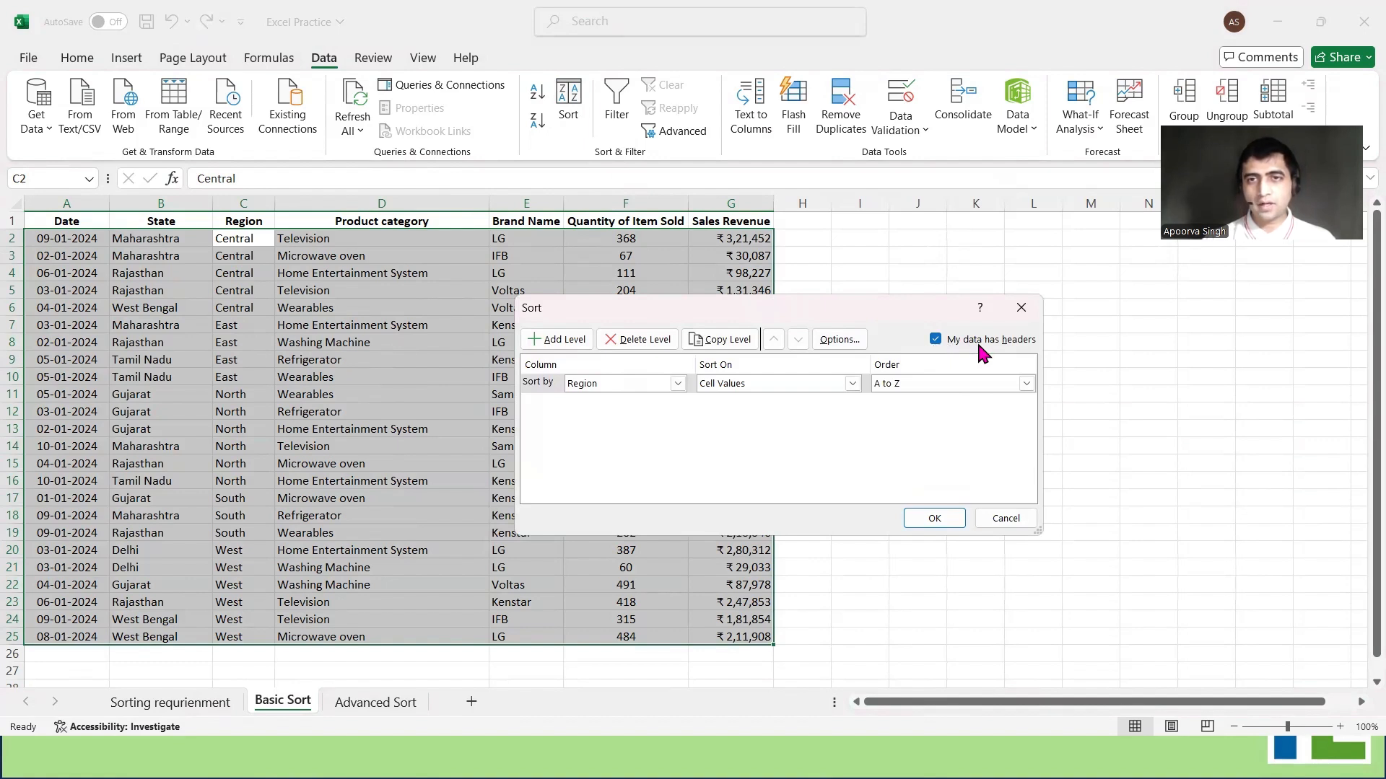
pyautogui.click(678, 385)
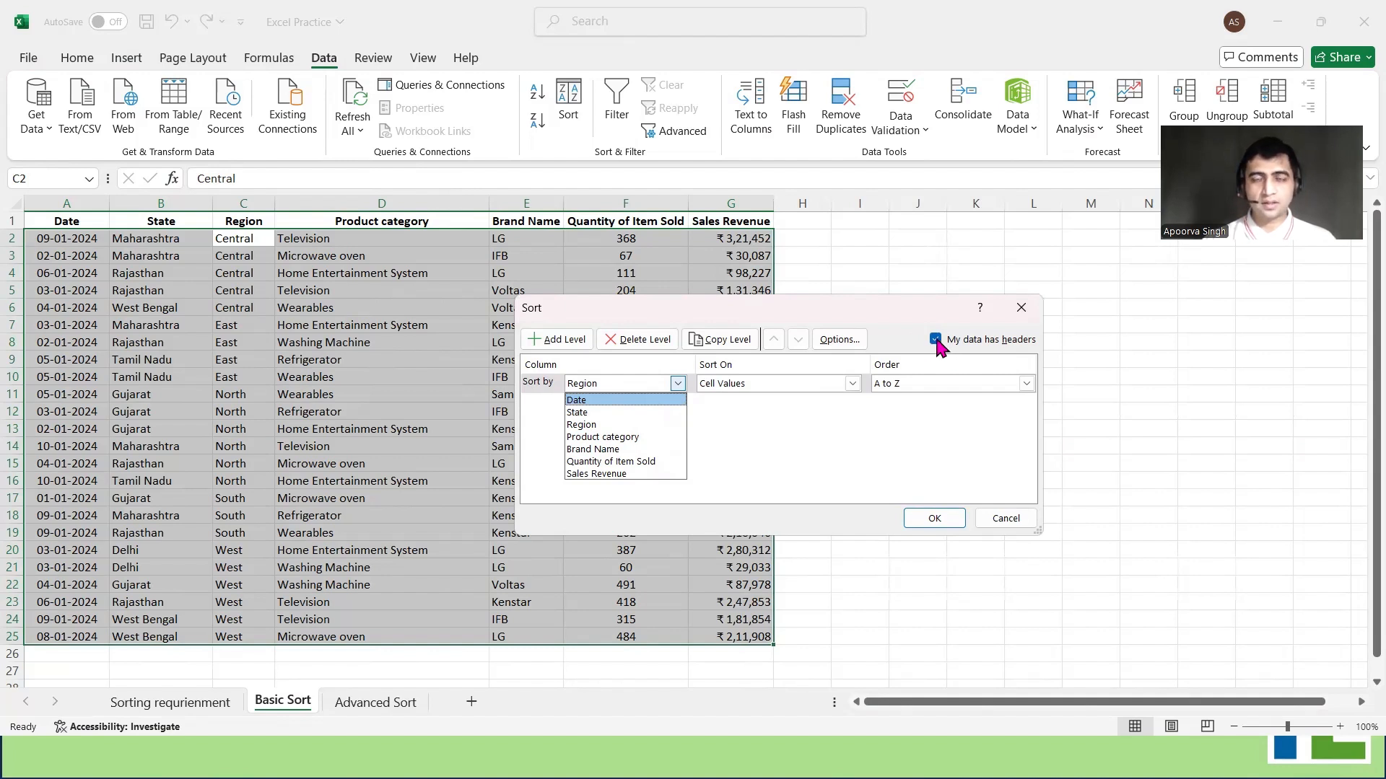
pyautogui.press('Escape')
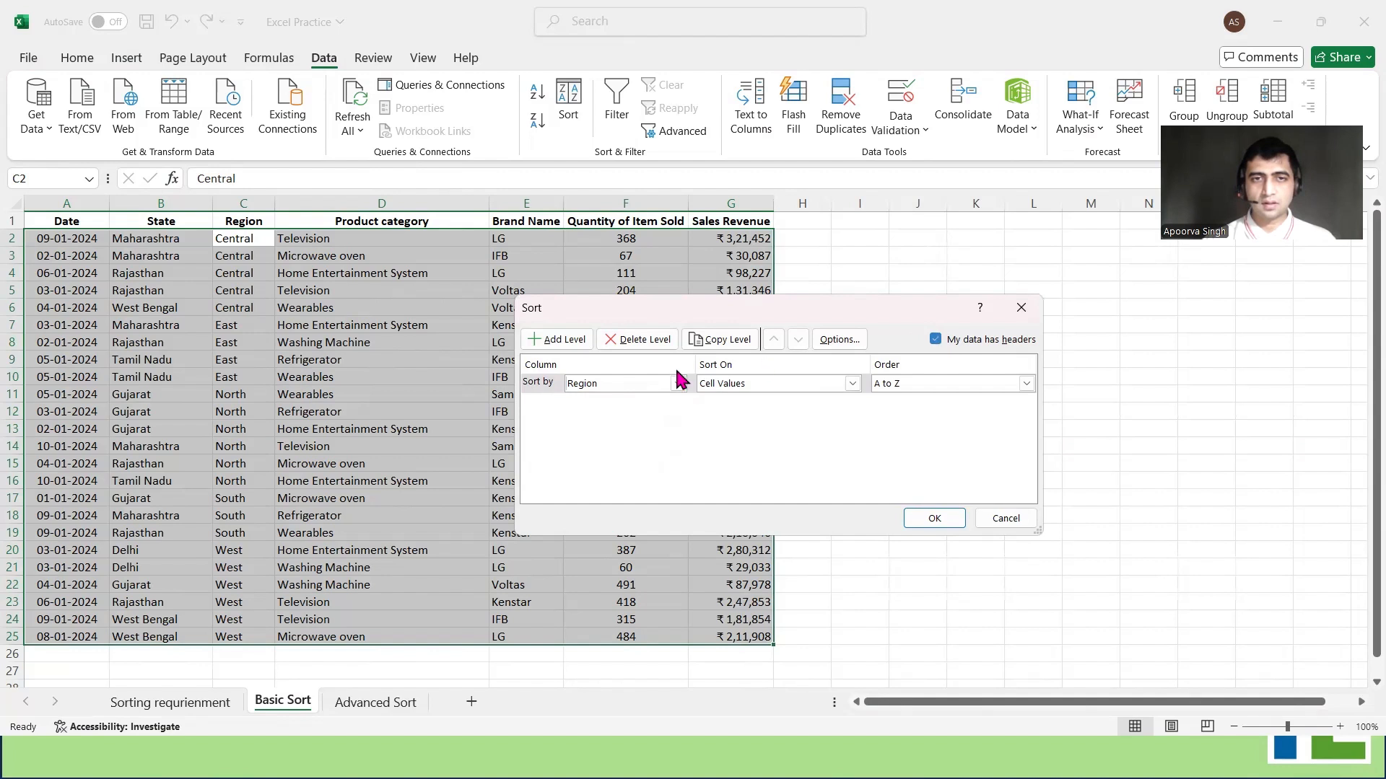
pyautogui.click(936, 340)
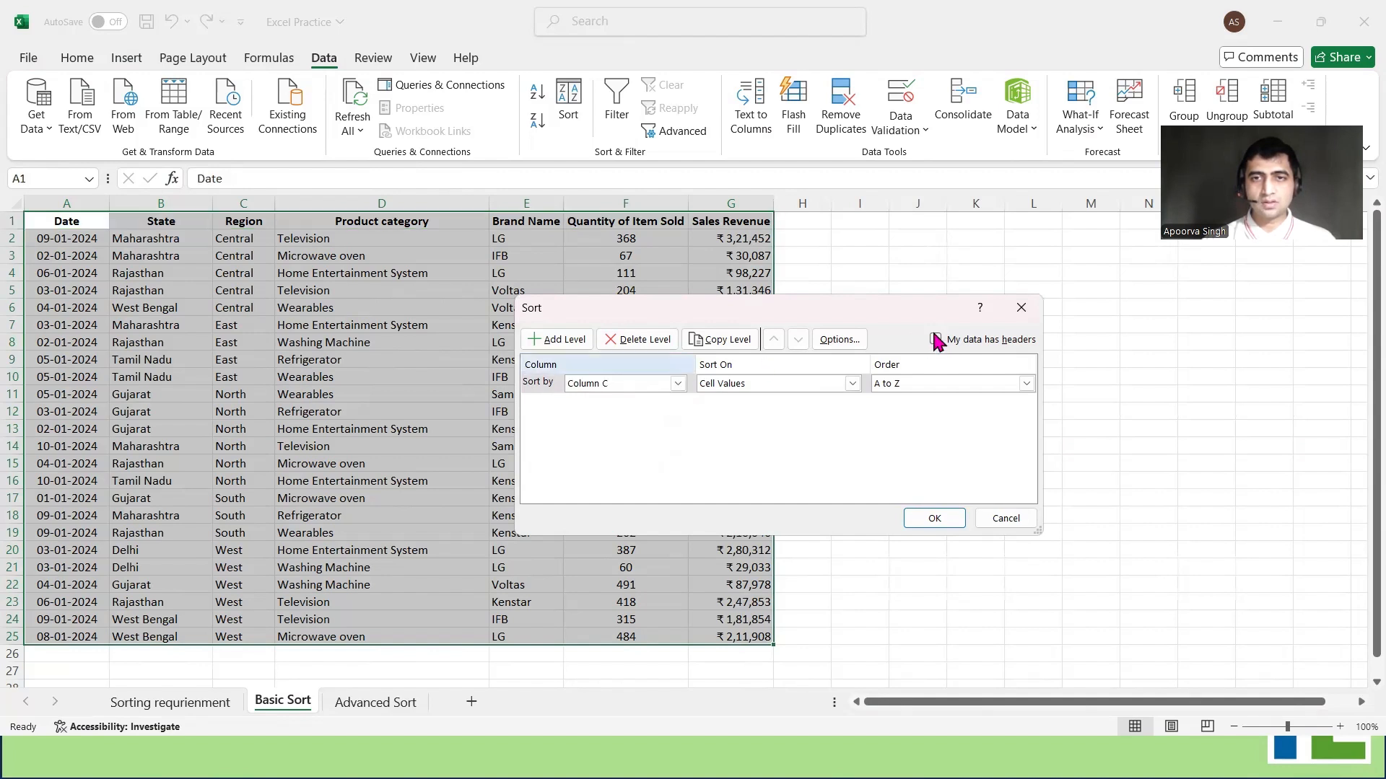
pyautogui.click(678, 383)
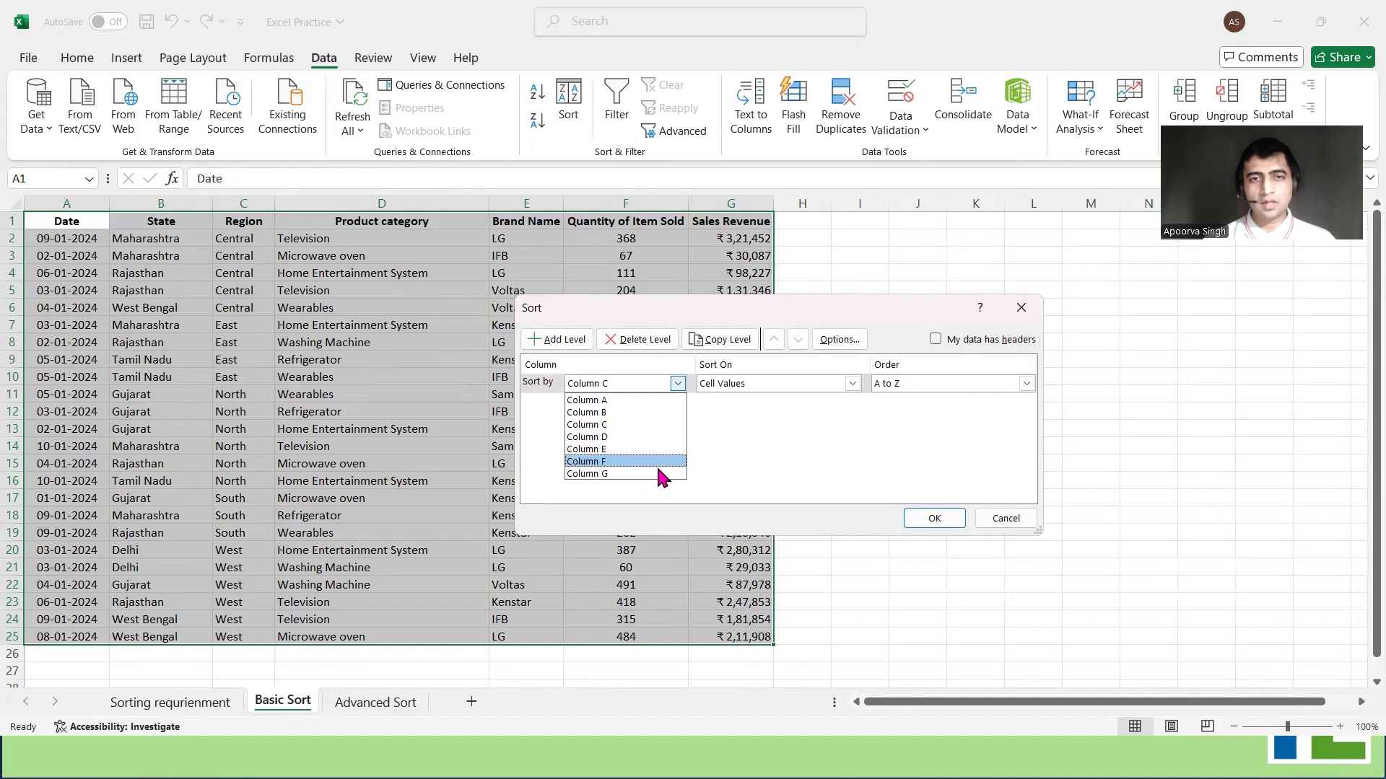
pyautogui.click(935, 340)
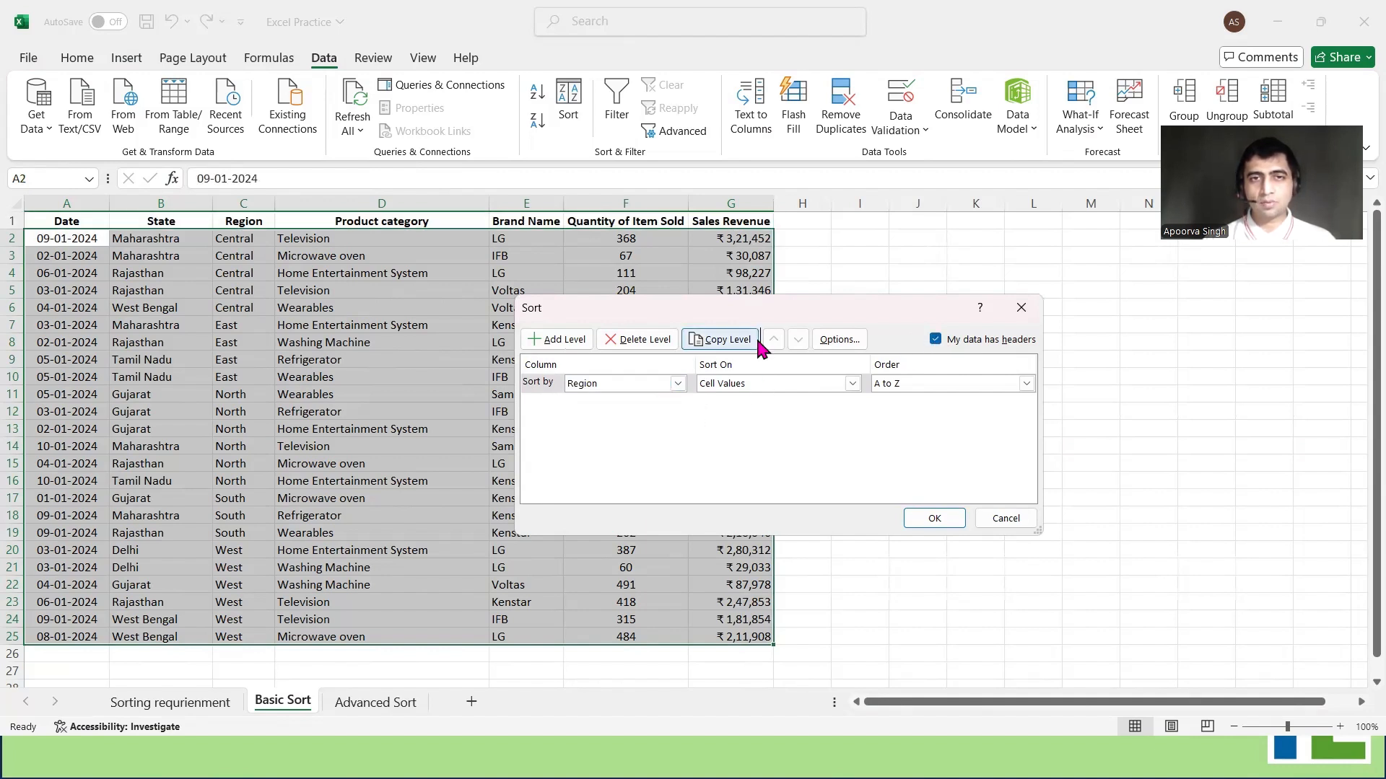
pyautogui.click(677, 384)
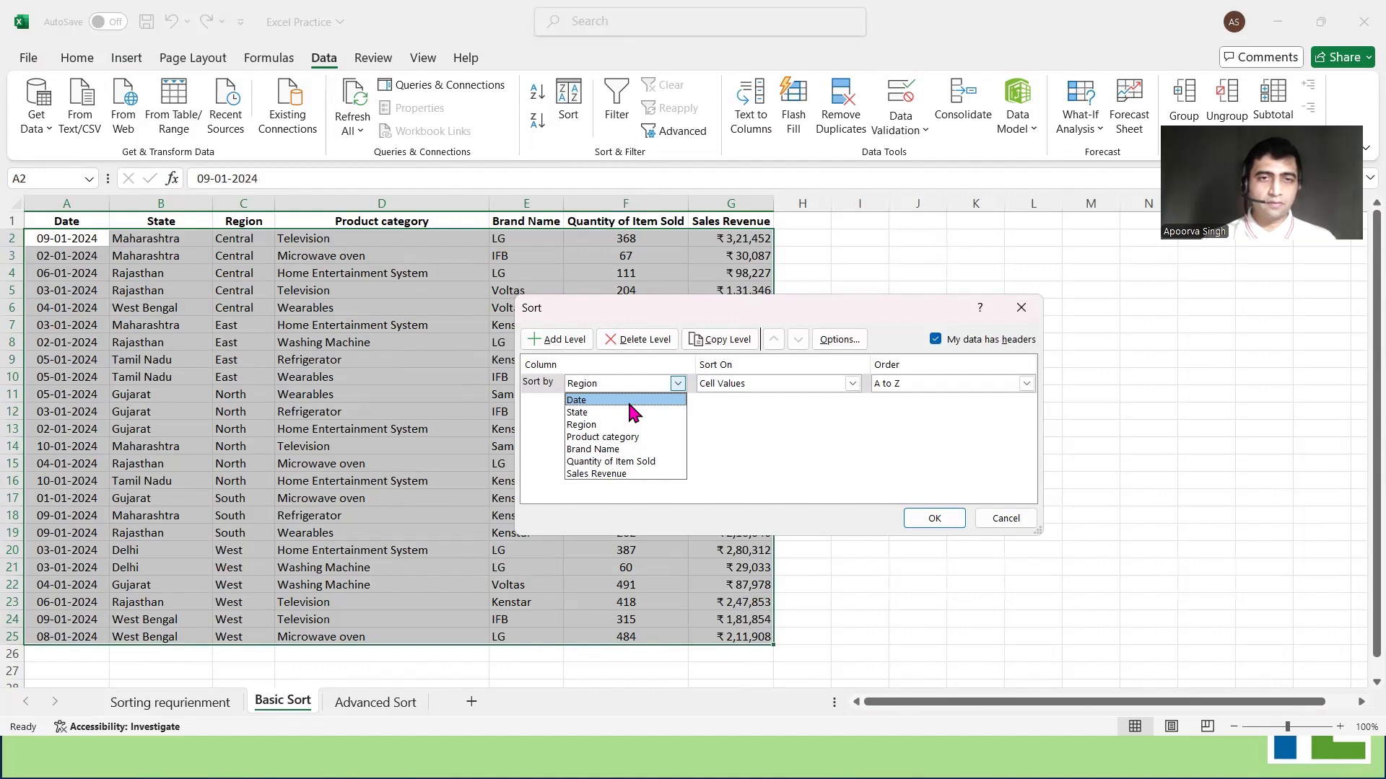
pyautogui.click(993, 519)
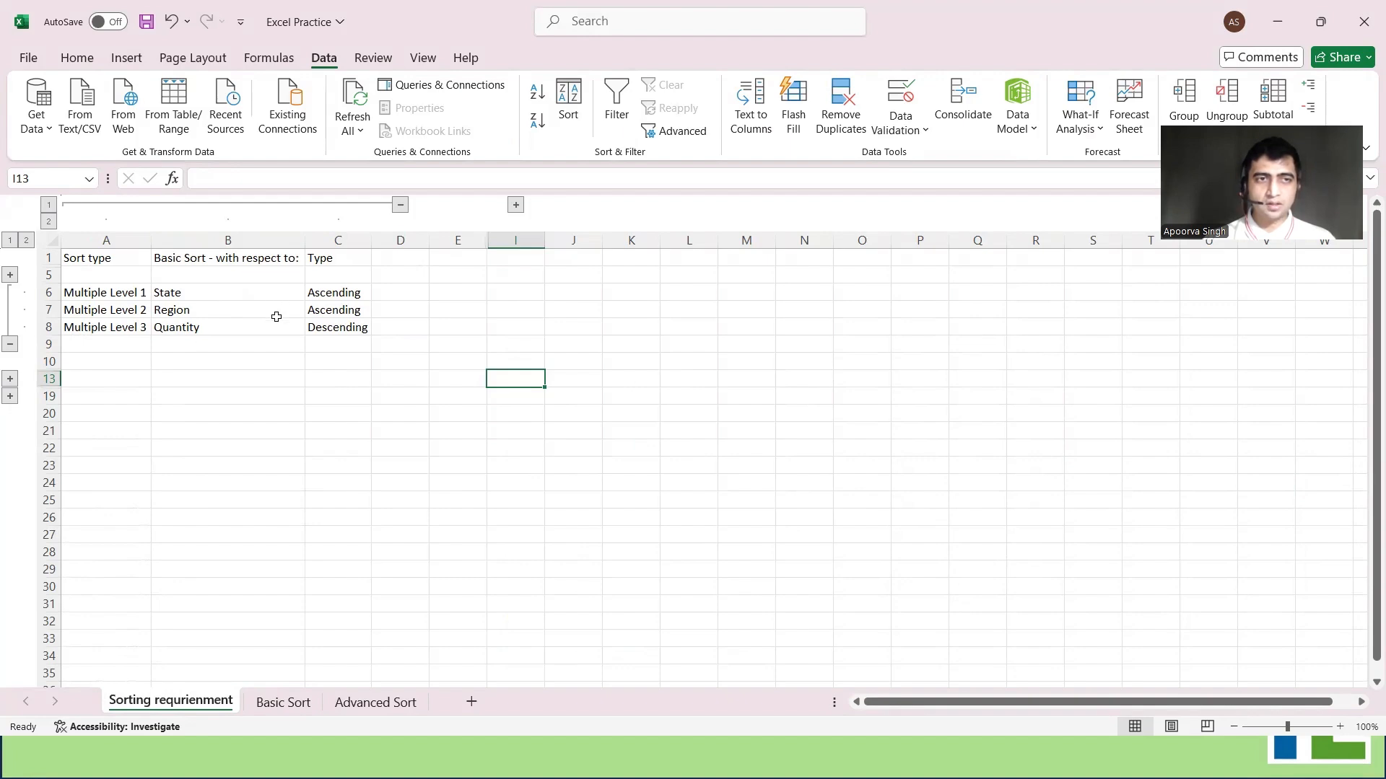
# Start a custom sort on the Basic Sort data with State as the first level, ordered A to Z
pyautogui.click(283, 702)
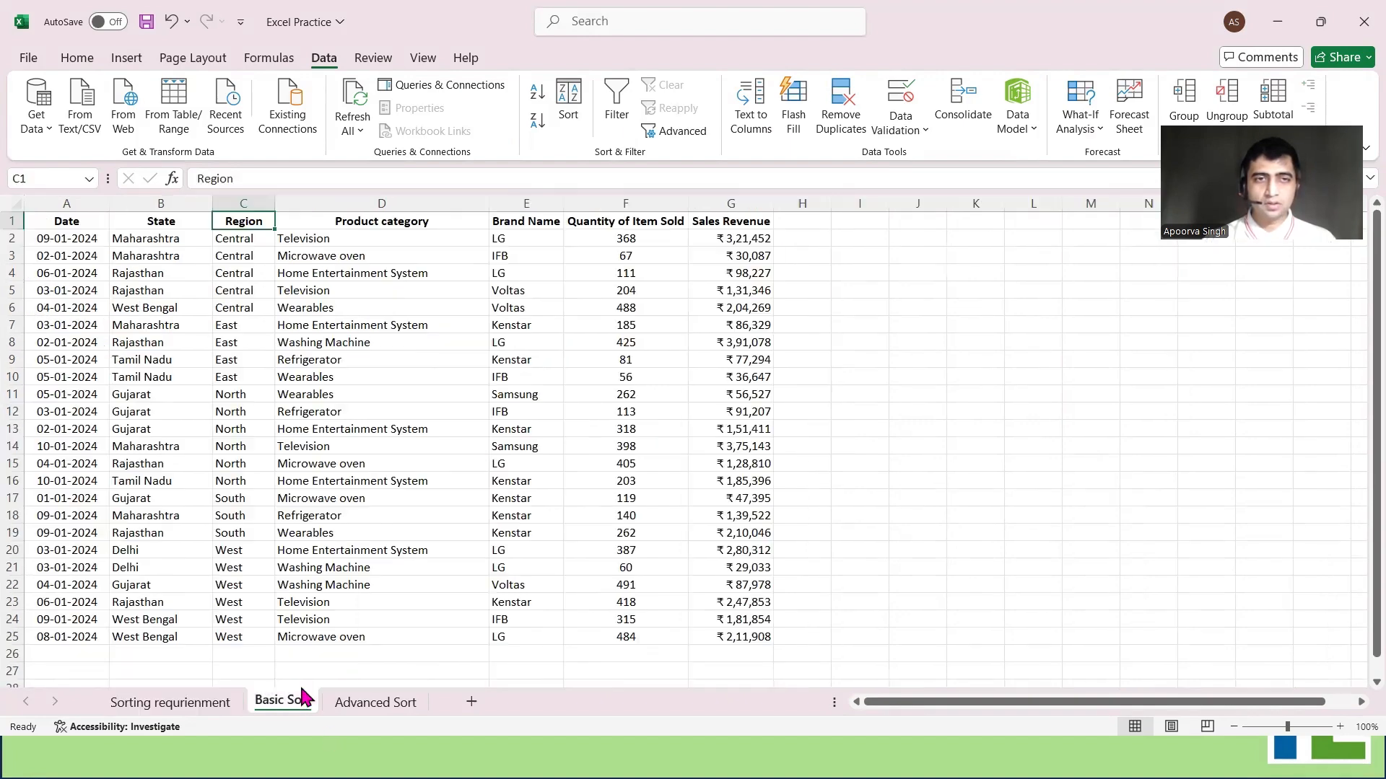
pyautogui.click(569, 101)
pyautogui.click(678, 384)
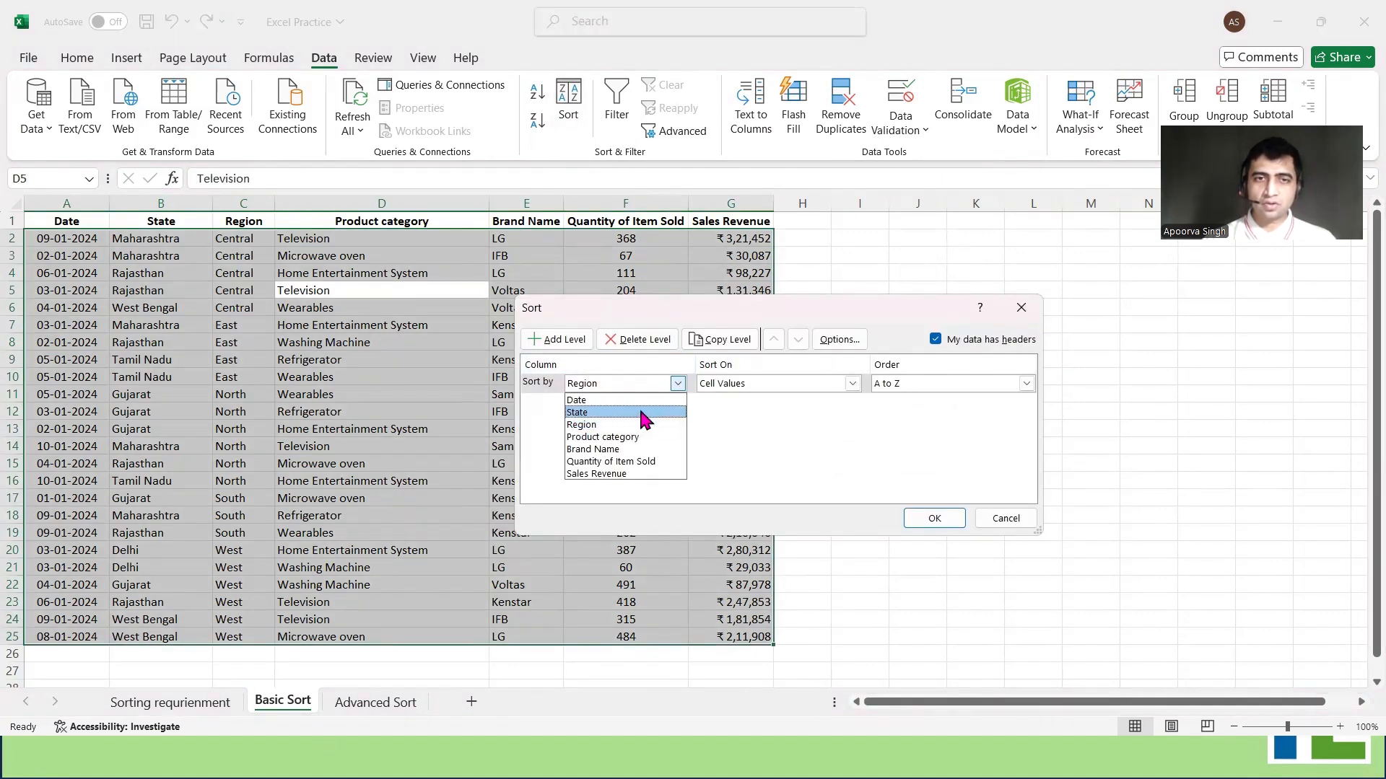
pyautogui.click(641, 414)
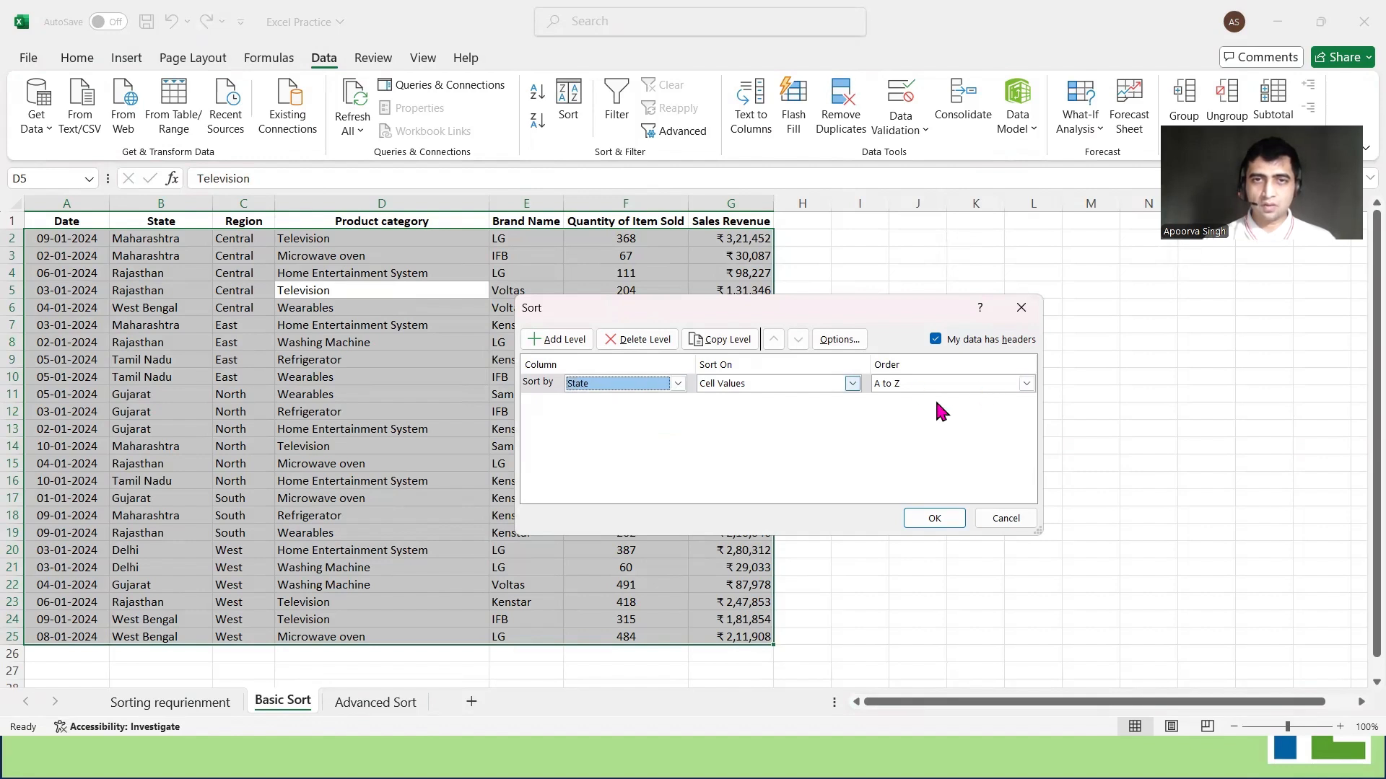
# Add a second sort level by Region, using cell values in A to Z order
pyautogui.click(571, 340)
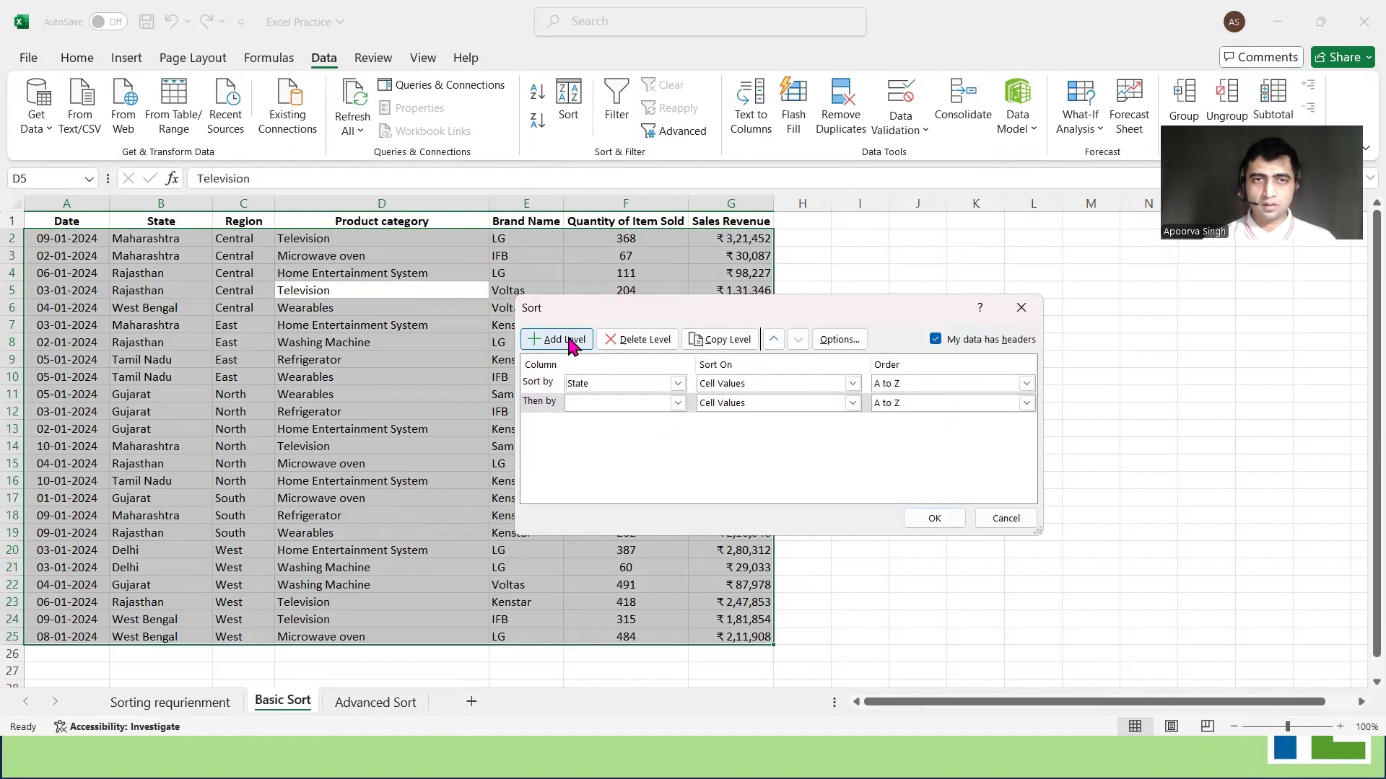
pyautogui.click(678, 403)
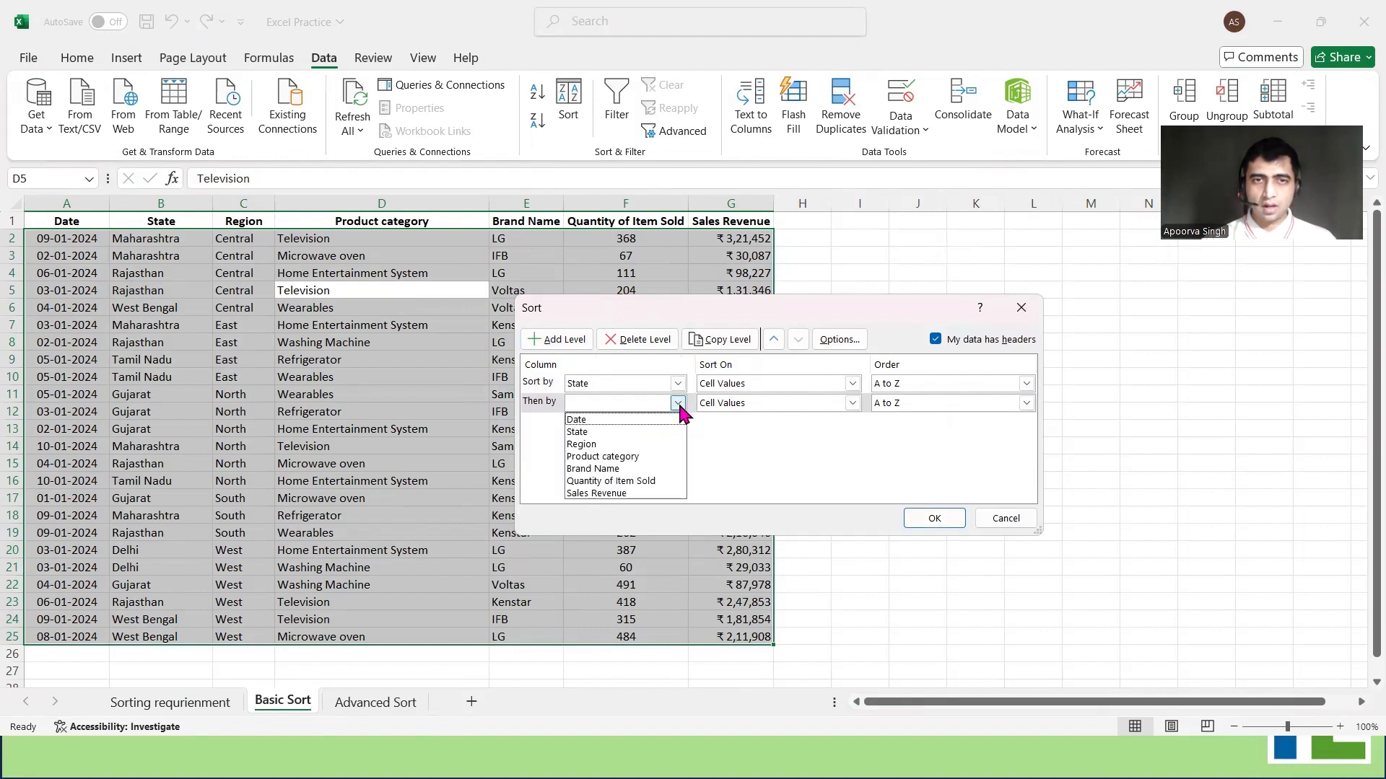
pyautogui.click(633, 445)
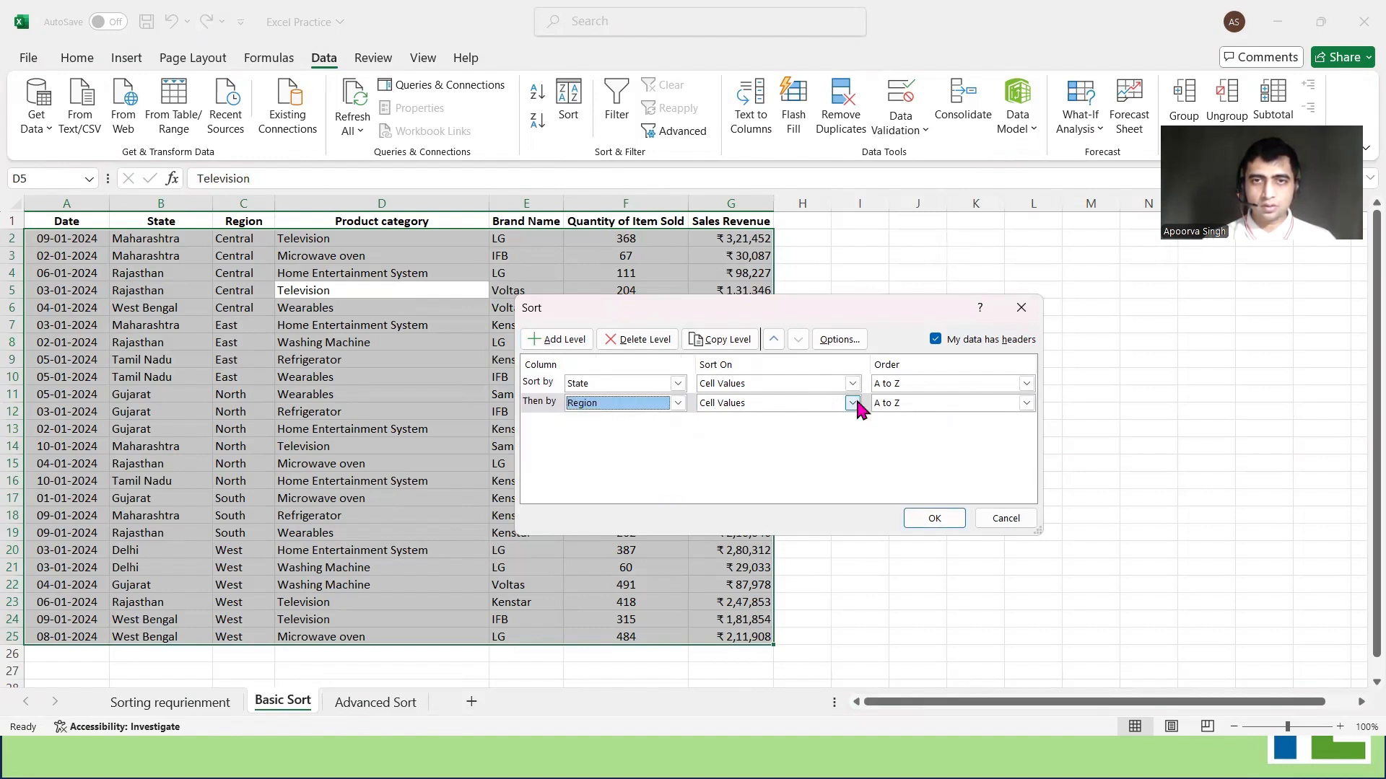
# Add a third sort level by Quantity of Item Sold, ordered Largest to Smallest, and apply the three-level sort
pyautogui.click(578, 343)
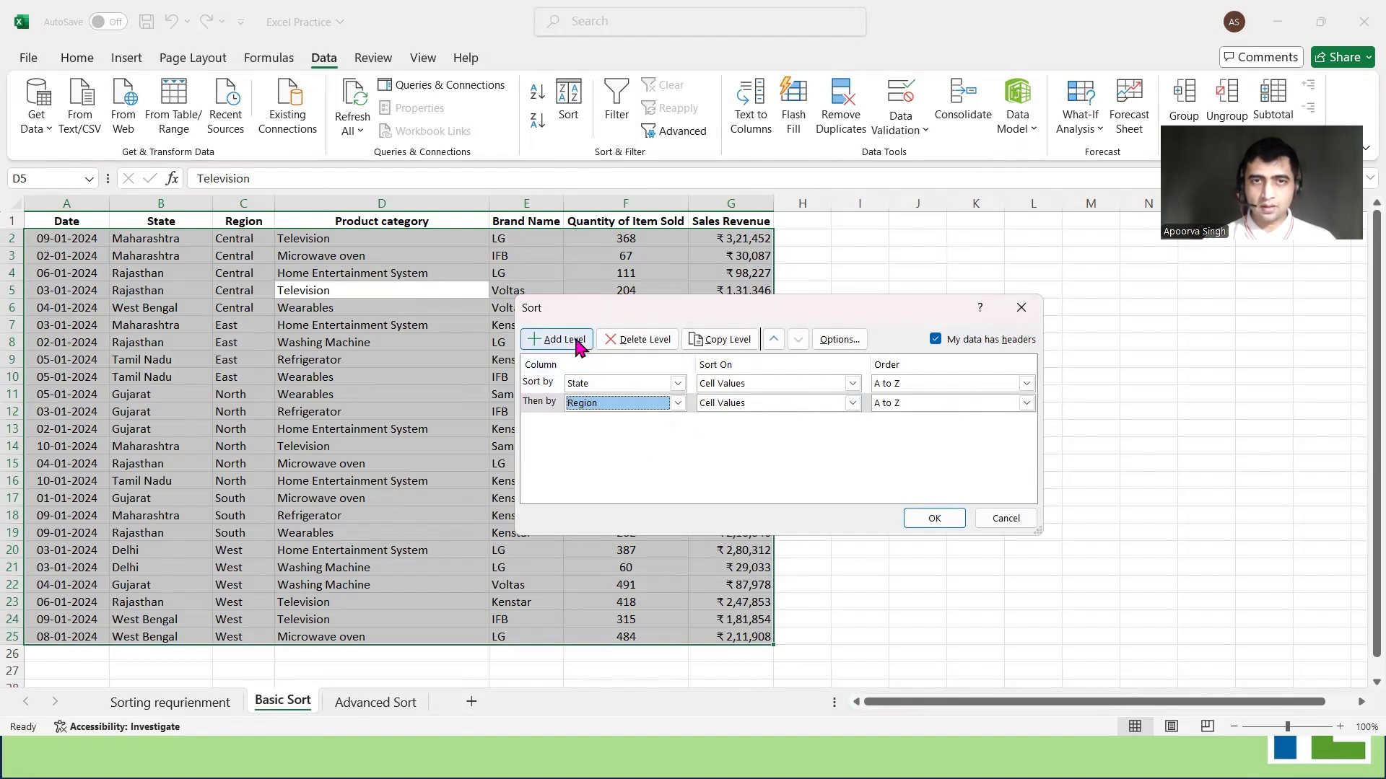
pyautogui.click(677, 424)
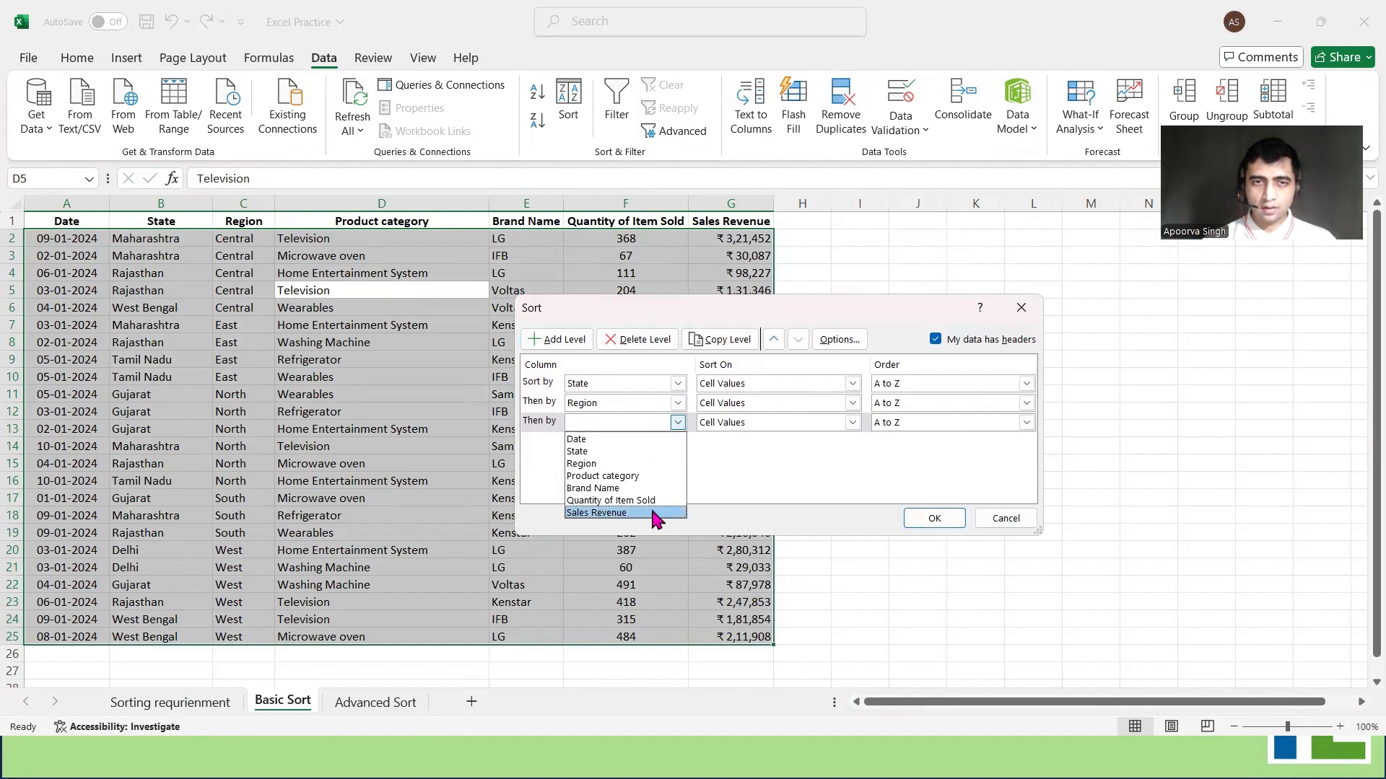
pyautogui.click(649, 500)
pyautogui.click(1026, 424)
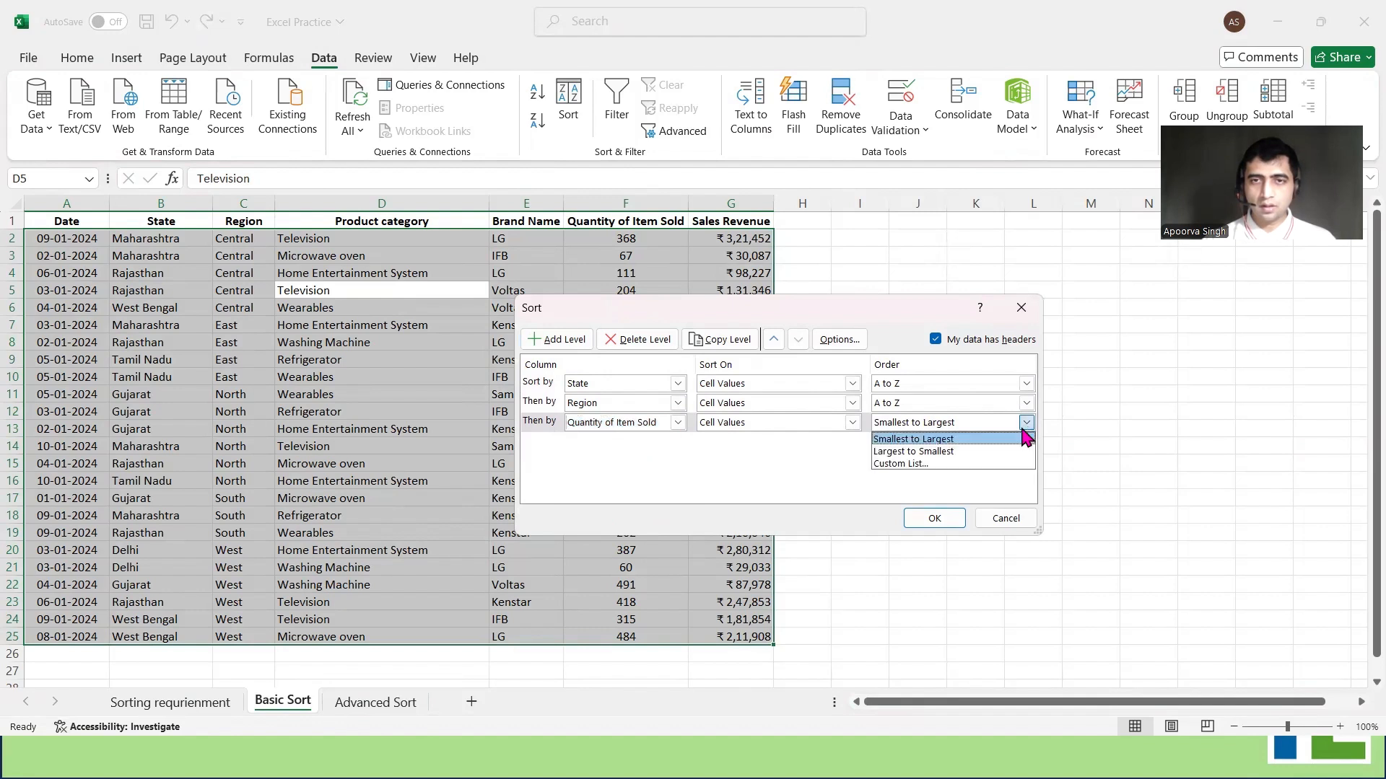
pyautogui.click(978, 450)
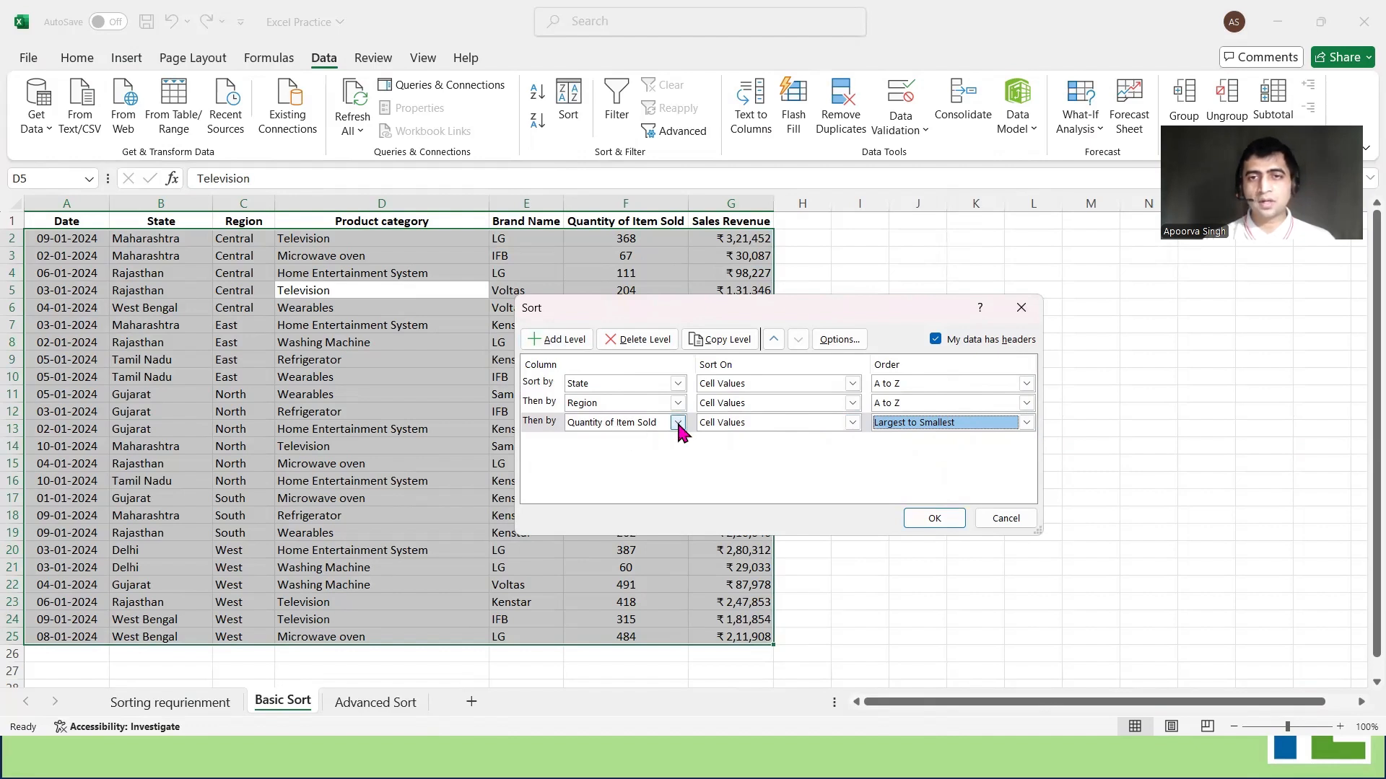
pyautogui.click(931, 520)
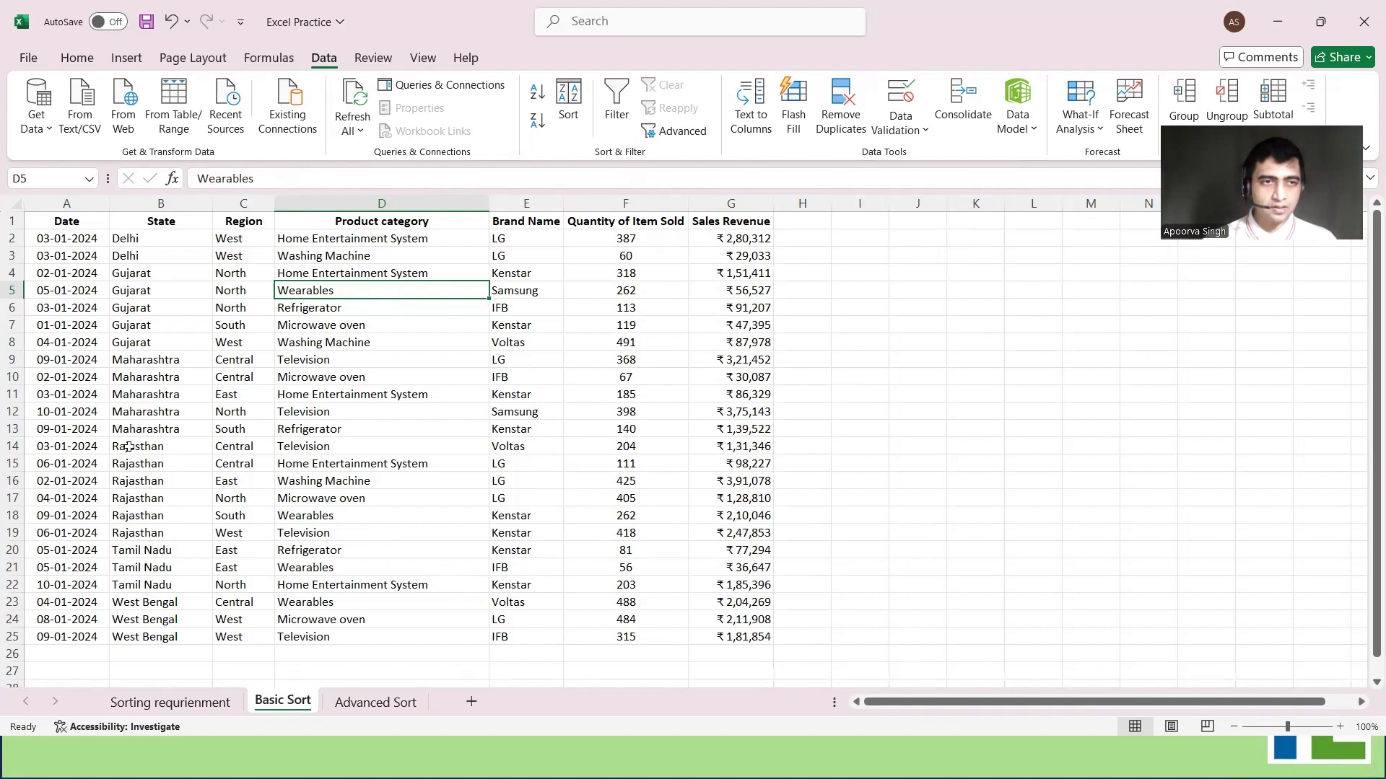
# Examine the region and quantity order within the Rajasthan rows and the Gujarat North rows
pyautogui.moveTo(129, 447); pyautogui.dragTo(249, 535)
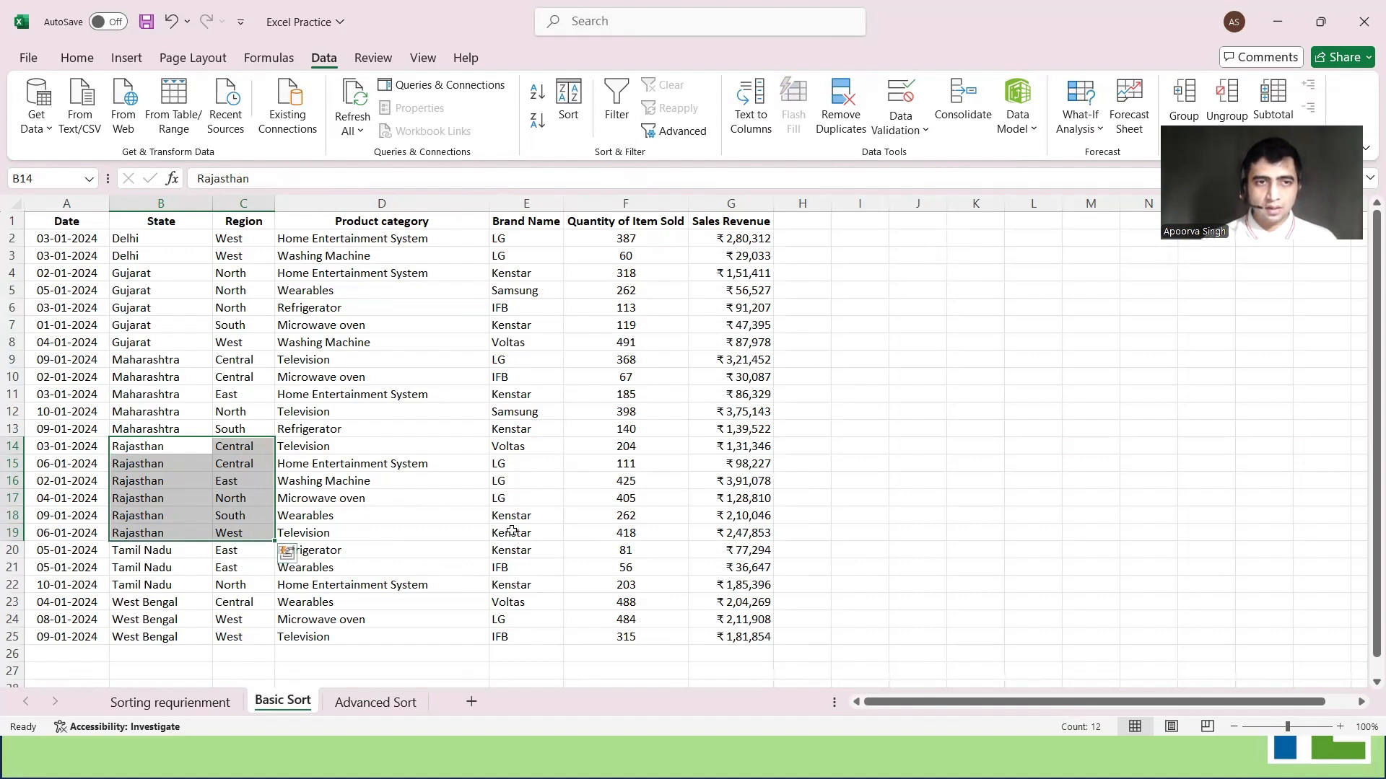
pyautogui.keyDown('shift'); pyautogui.click(619, 533); pyautogui.keyUp('shift')
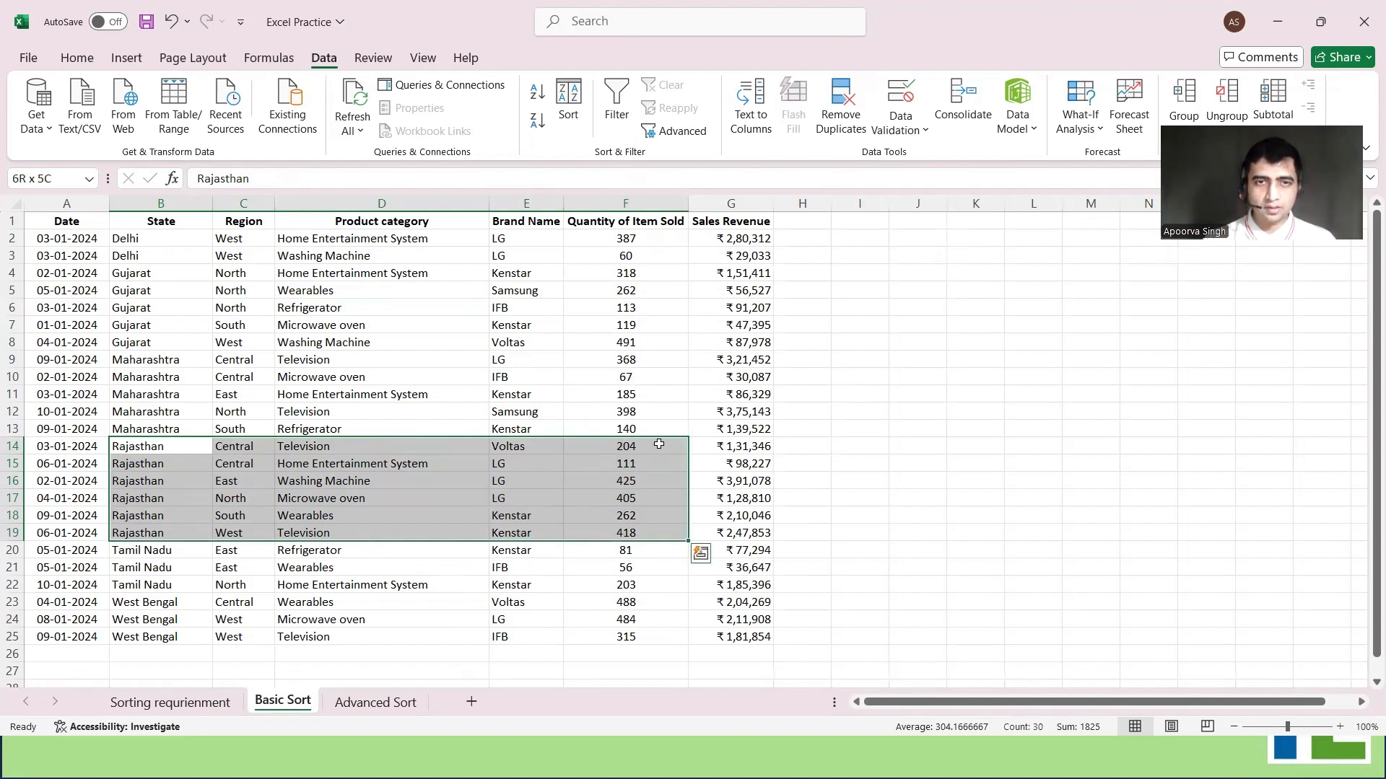
pyautogui.moveTo(144, 274); pyautogui.dragTo(619, 307)
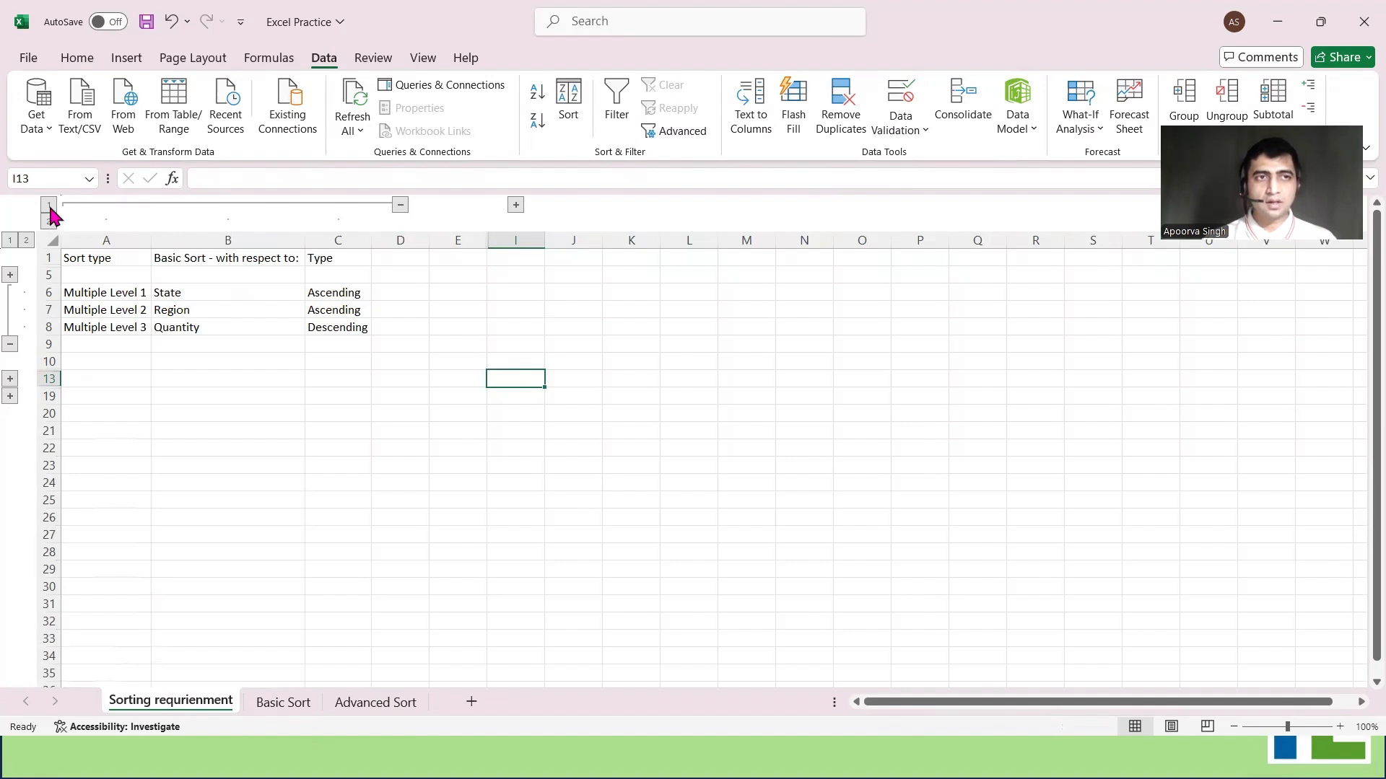
# On the Sorting requrienment sheet, collapse the basic sort groups, expand the advanced multiple-level and custom-sequence groups, and select the five listed regions
pyautogui.click(49, 206)
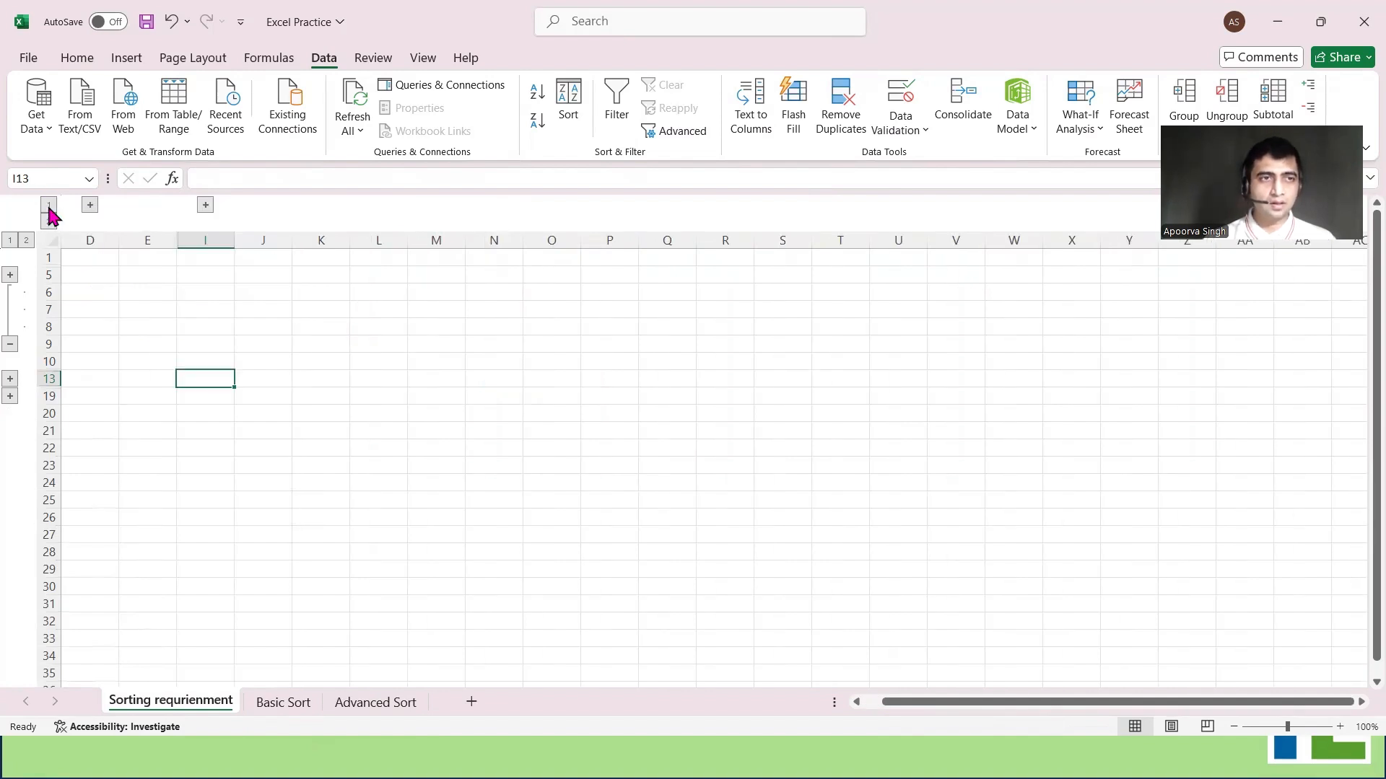
pyautogui.click(10, 275)
pyautogui.click(205, 205)
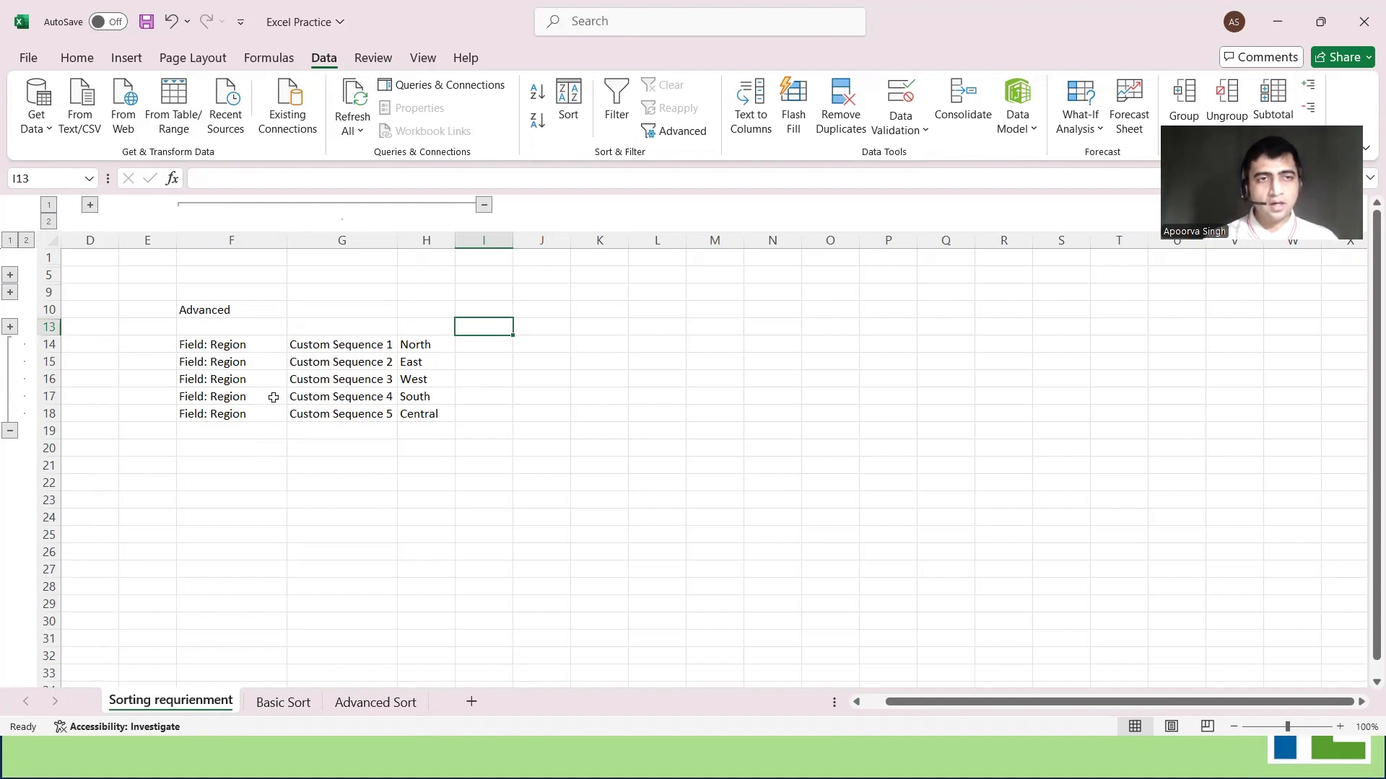
pyautogui.click(10, 327)
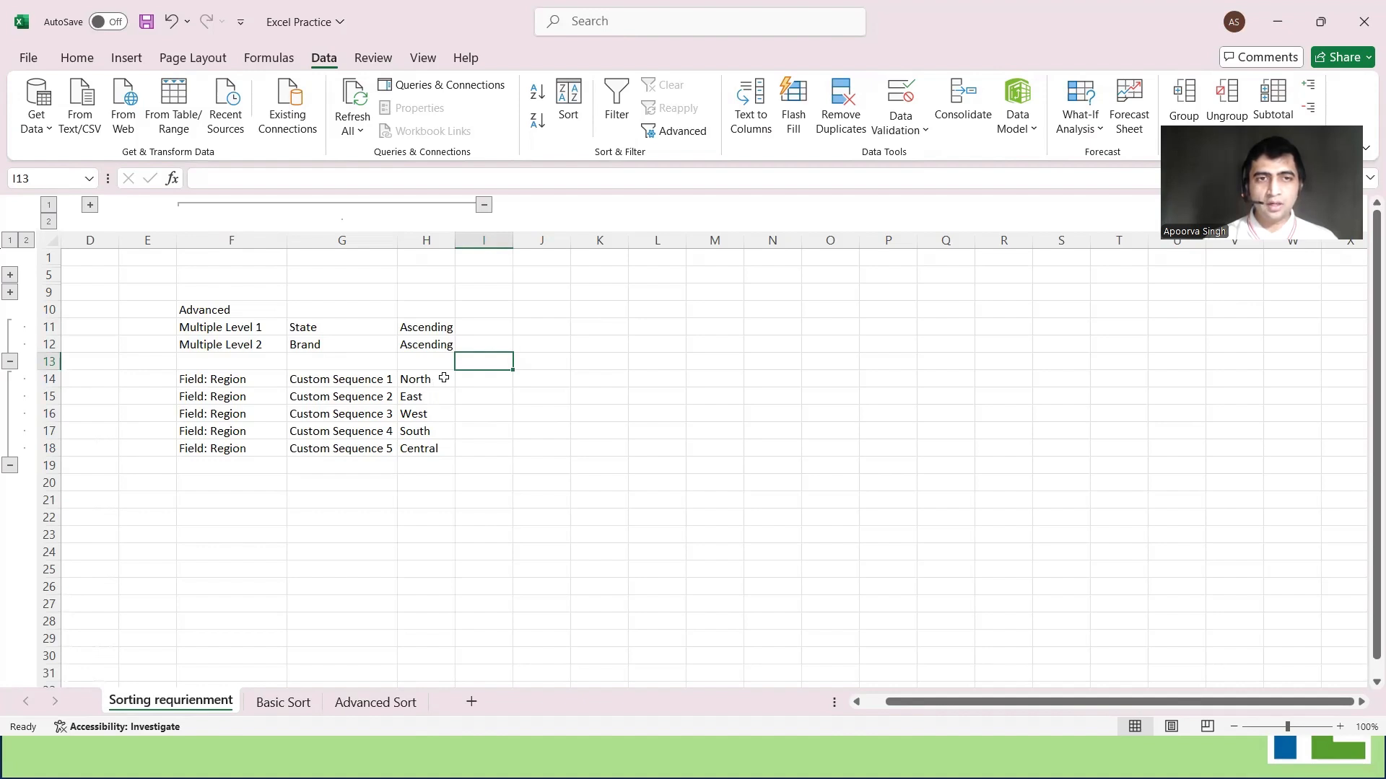
pyautogui.moveTo(441, 381); pyautogui.dragTo(441, 459)
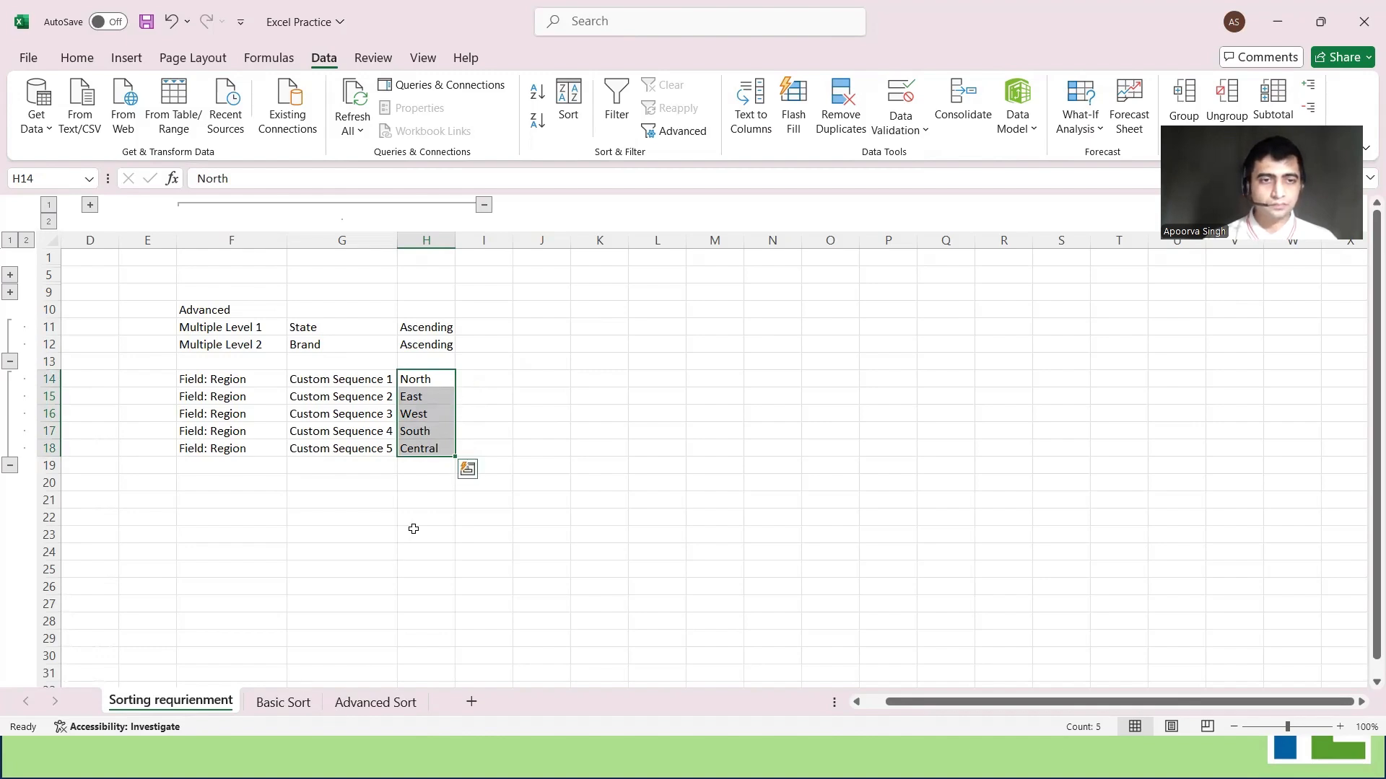
# Reopen the custom sort for the Basic Sort data and delete the Region and Quantity of Item Sold levels, keeping State
pyautogui.click(291, 704)
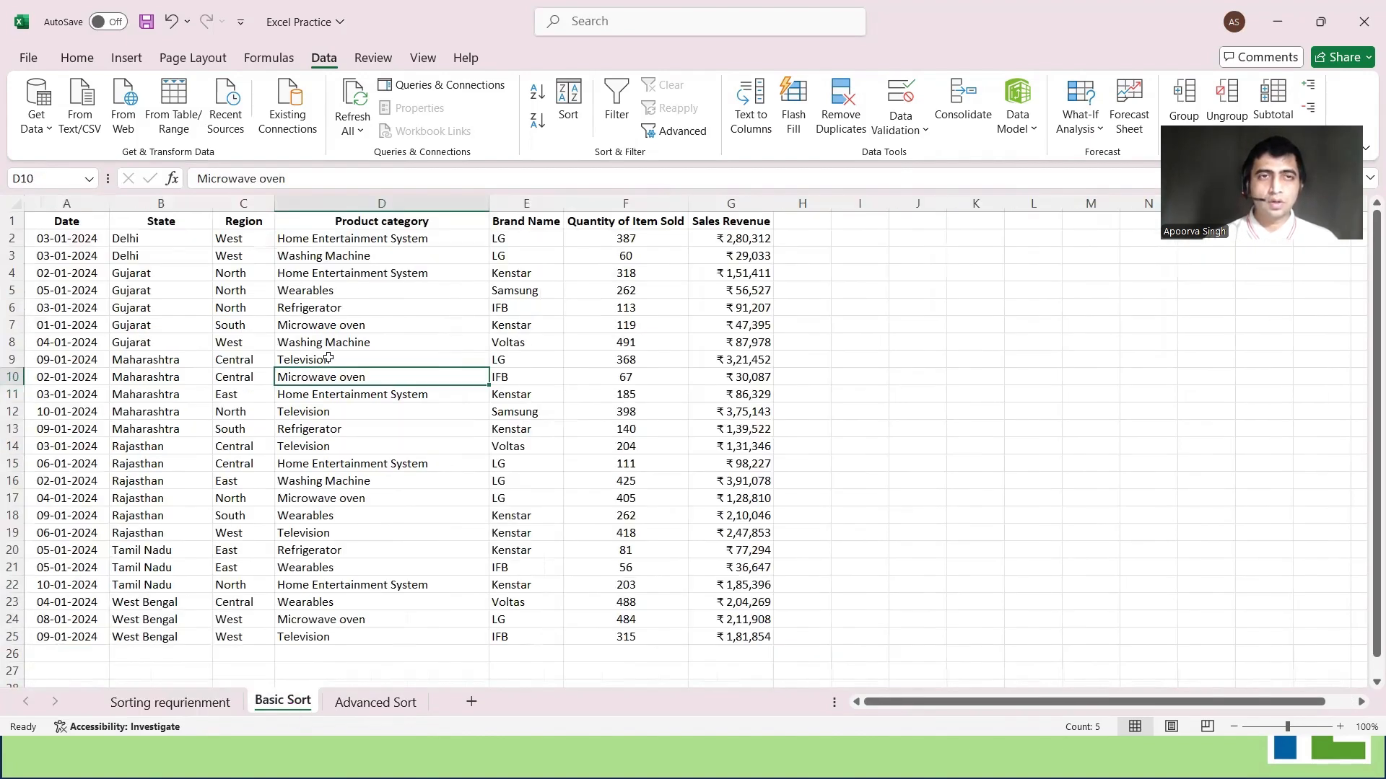
pyautogui.click(420, 341)
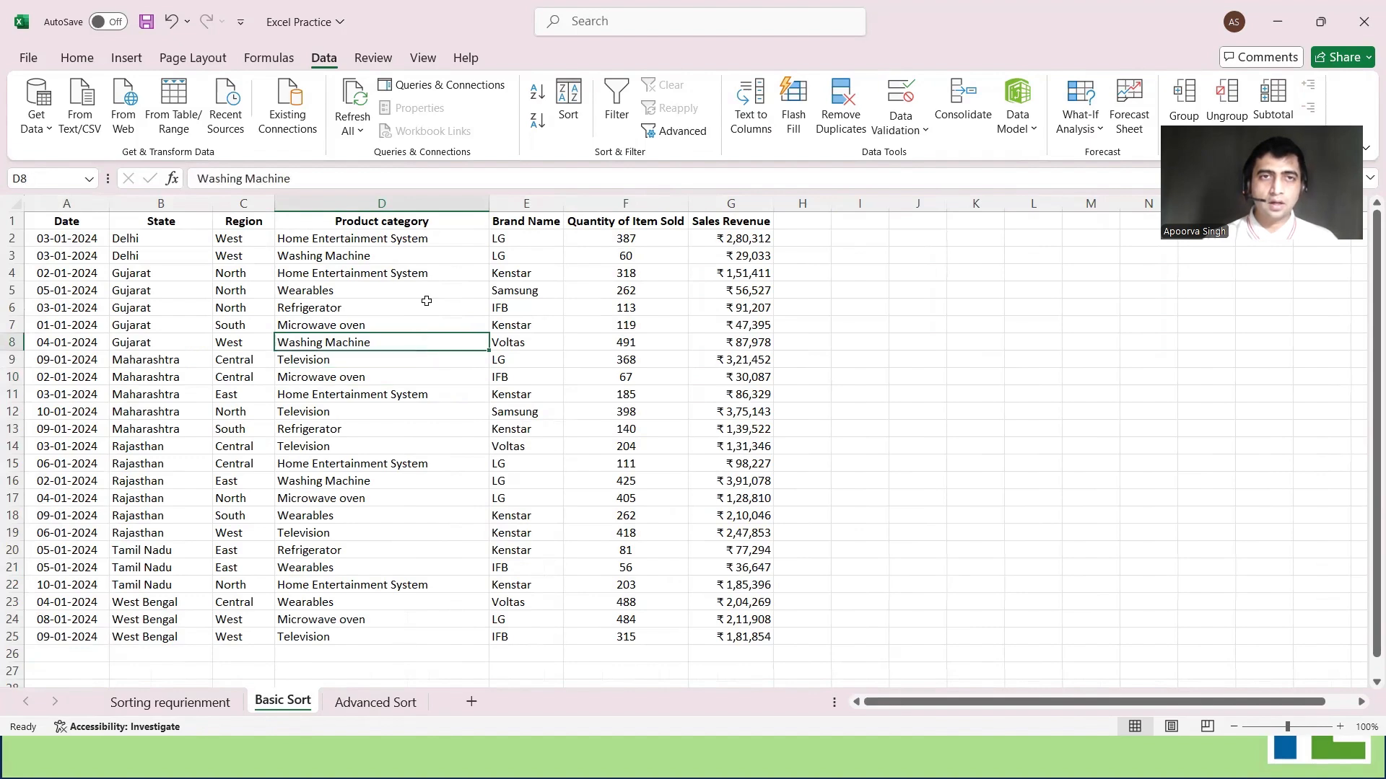
pyautogui.click(574, 124)
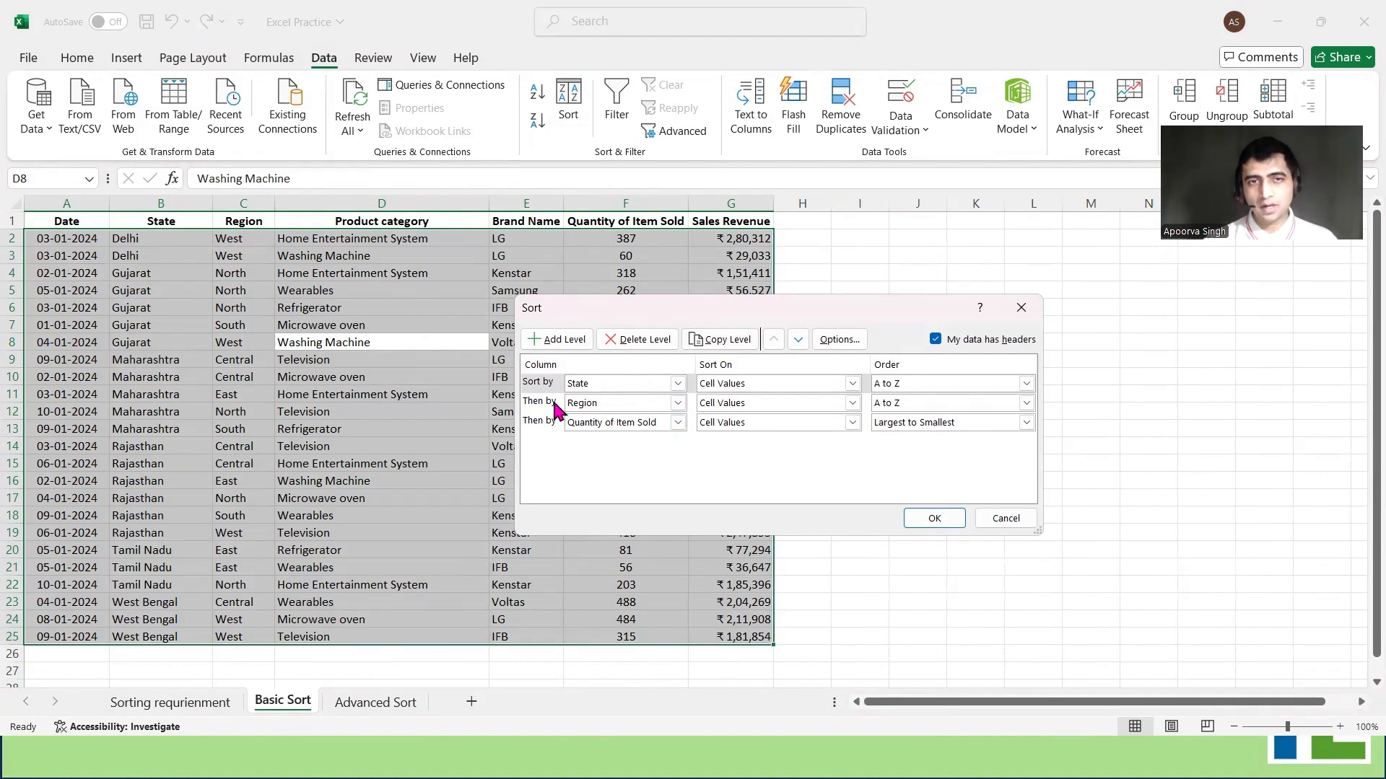
pyautogui.click(631, 406)
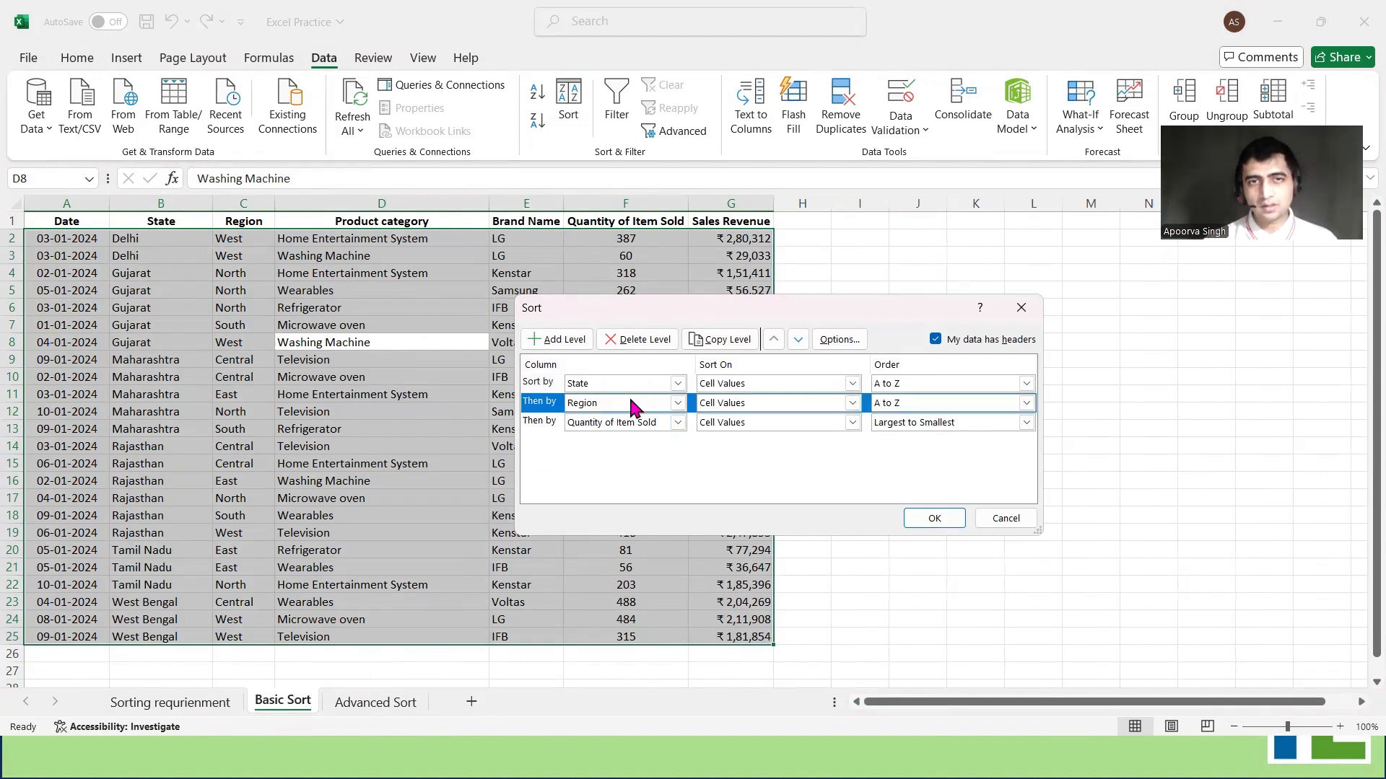
pyautogui.click(647, 346)
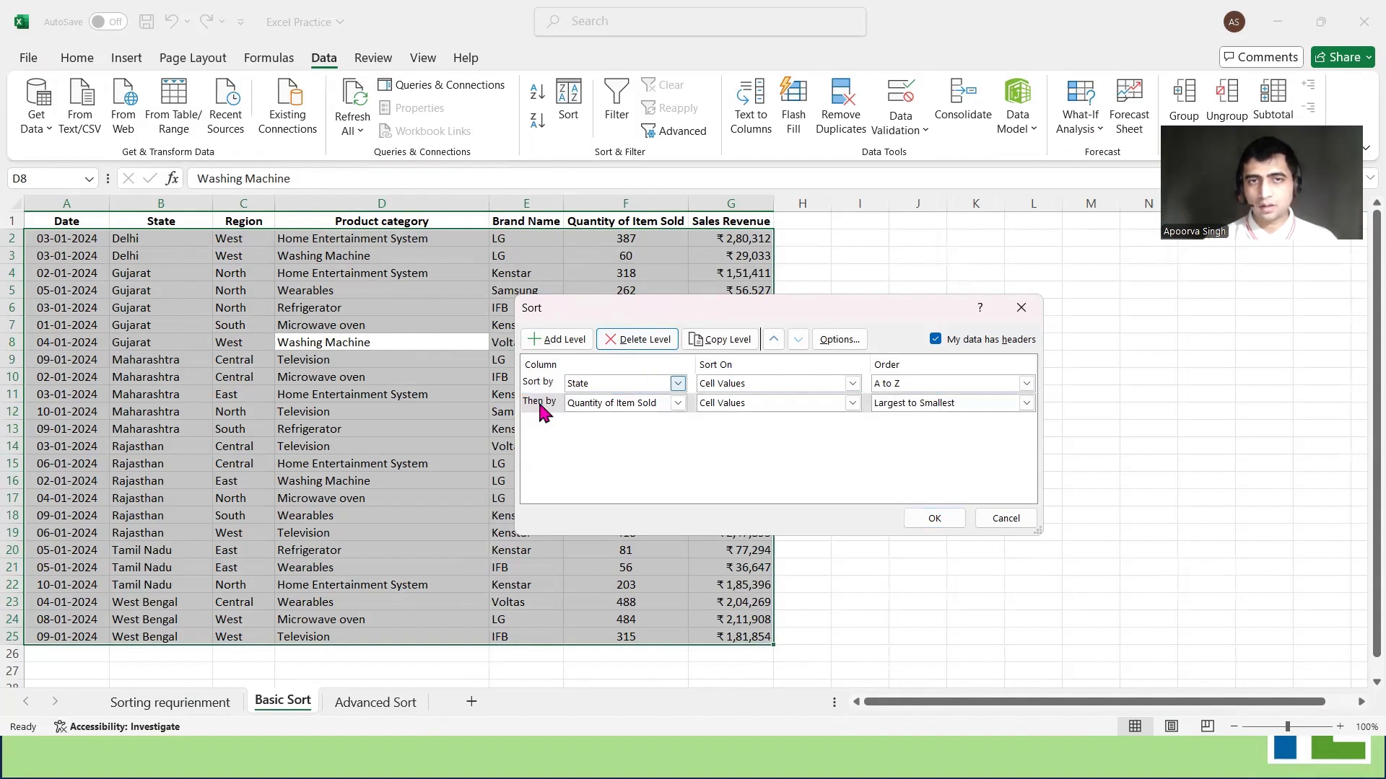
pyautogui.click(542, 410)
pyautogui.click(660, 345)
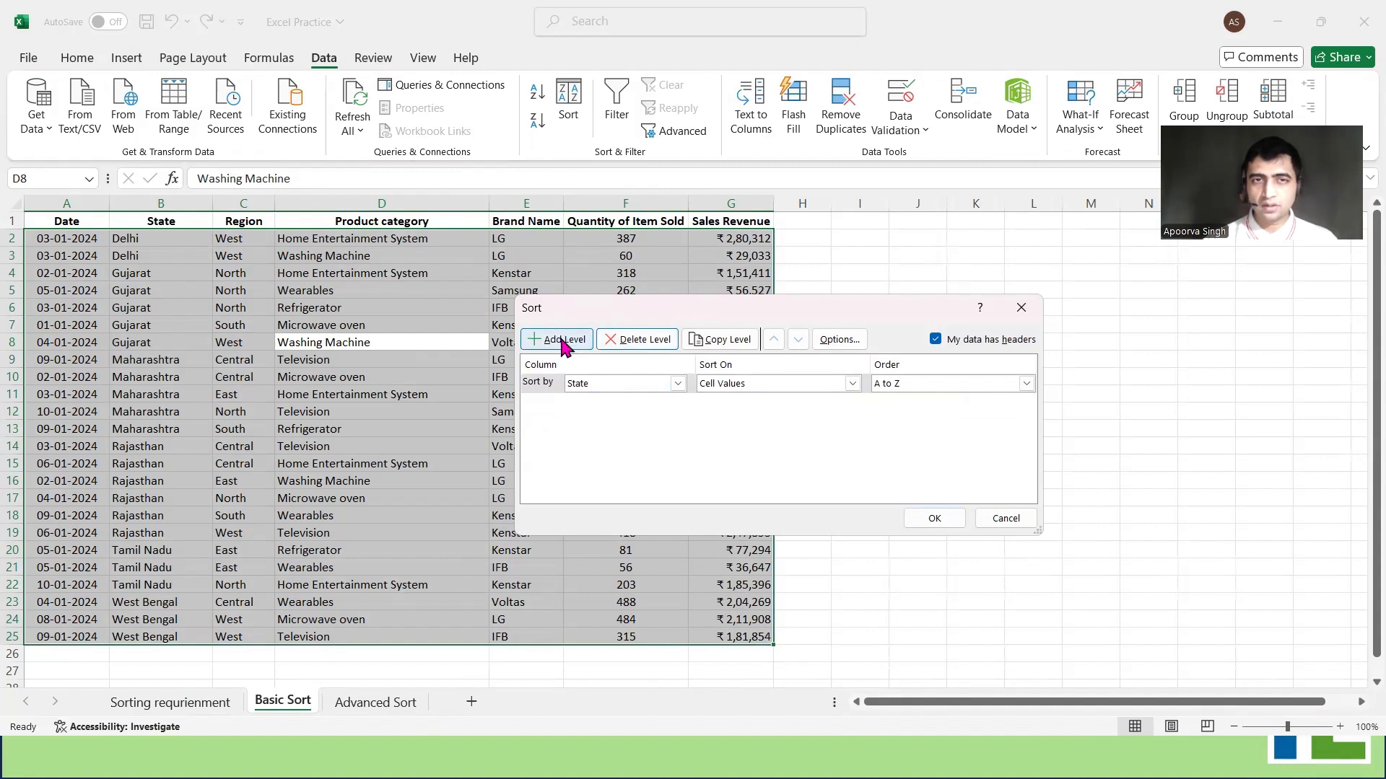
# Add a second sort level by Brand Name, using cell values in A to Z order
pyautogui.click(562, 341)
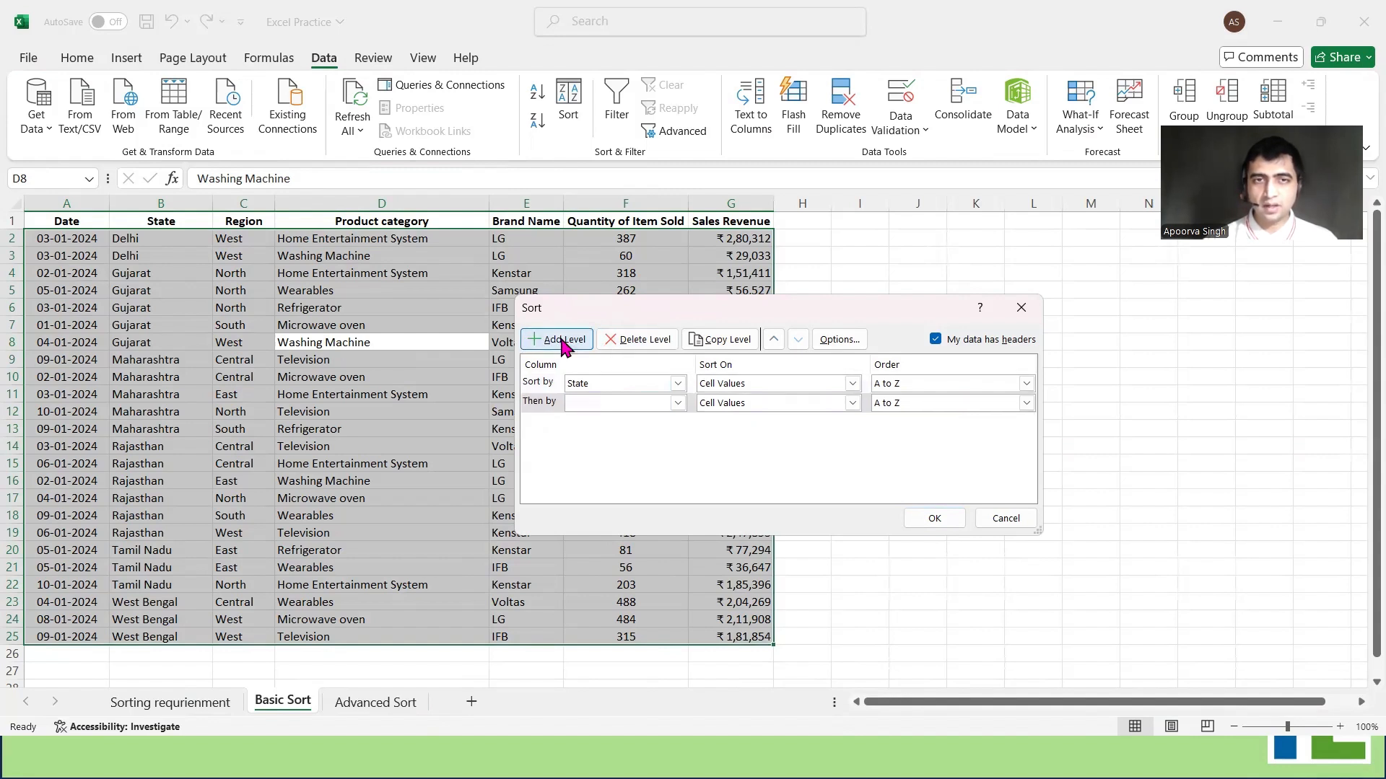
pyautogui.click(677, 403)
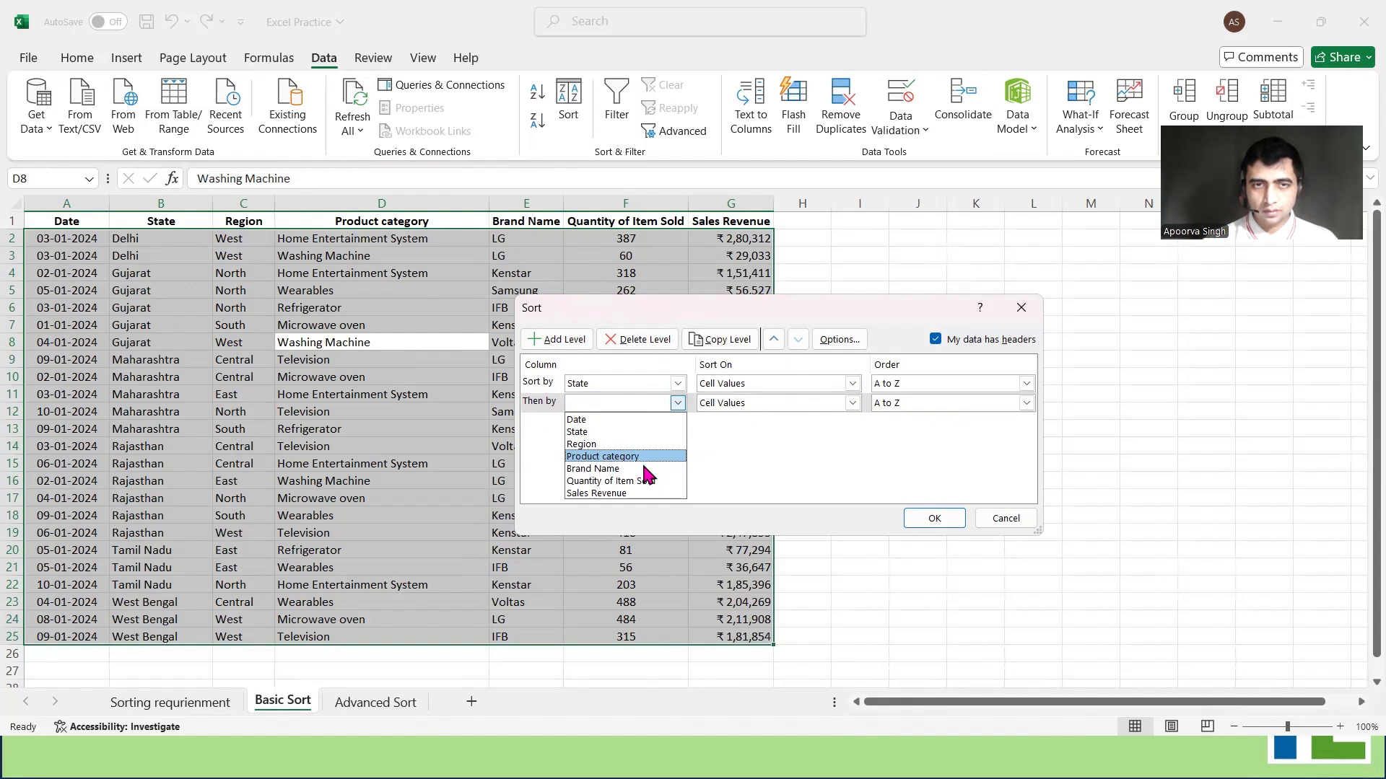
pyautogui.click(644, 470)
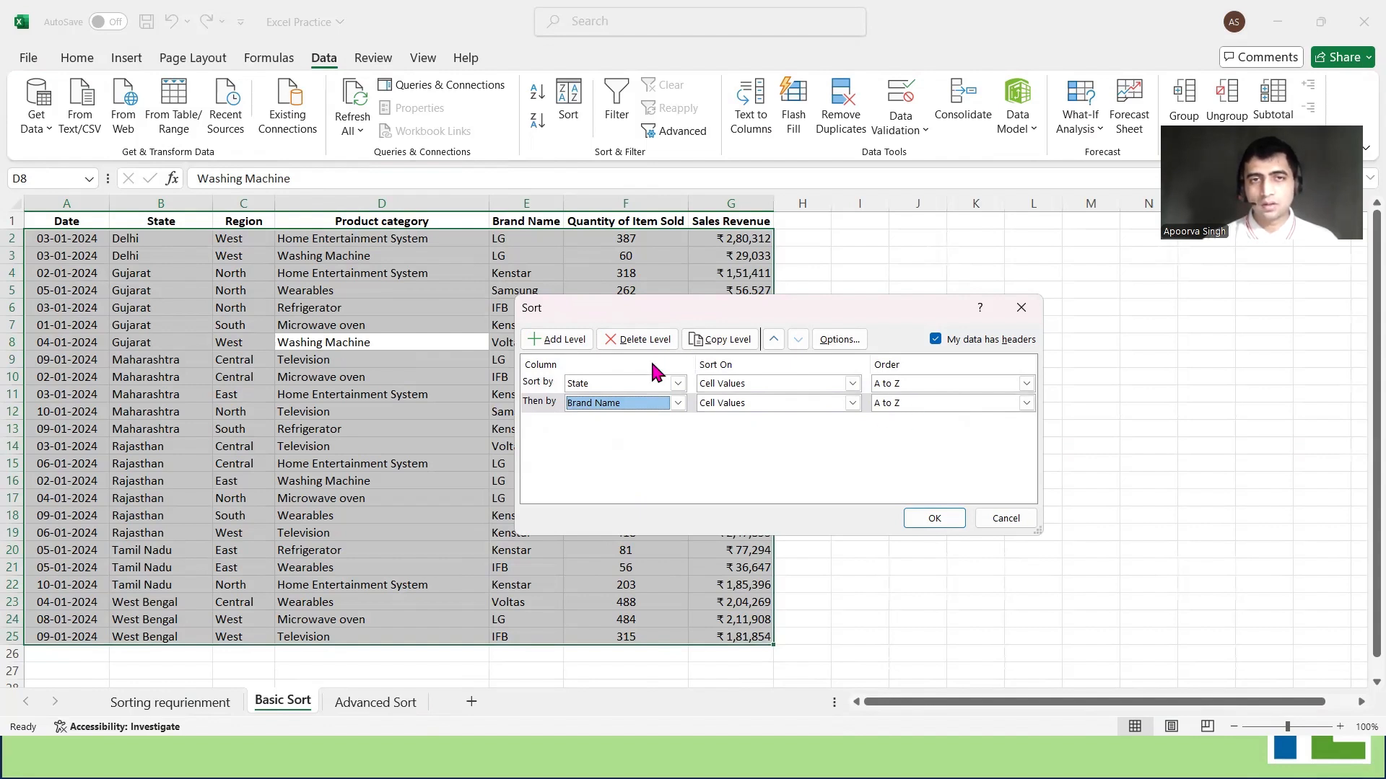
# Add a third sort level by Region with the custom list North, East, West, South, Central, and apply the sort
pyautogui.click(562, 340)
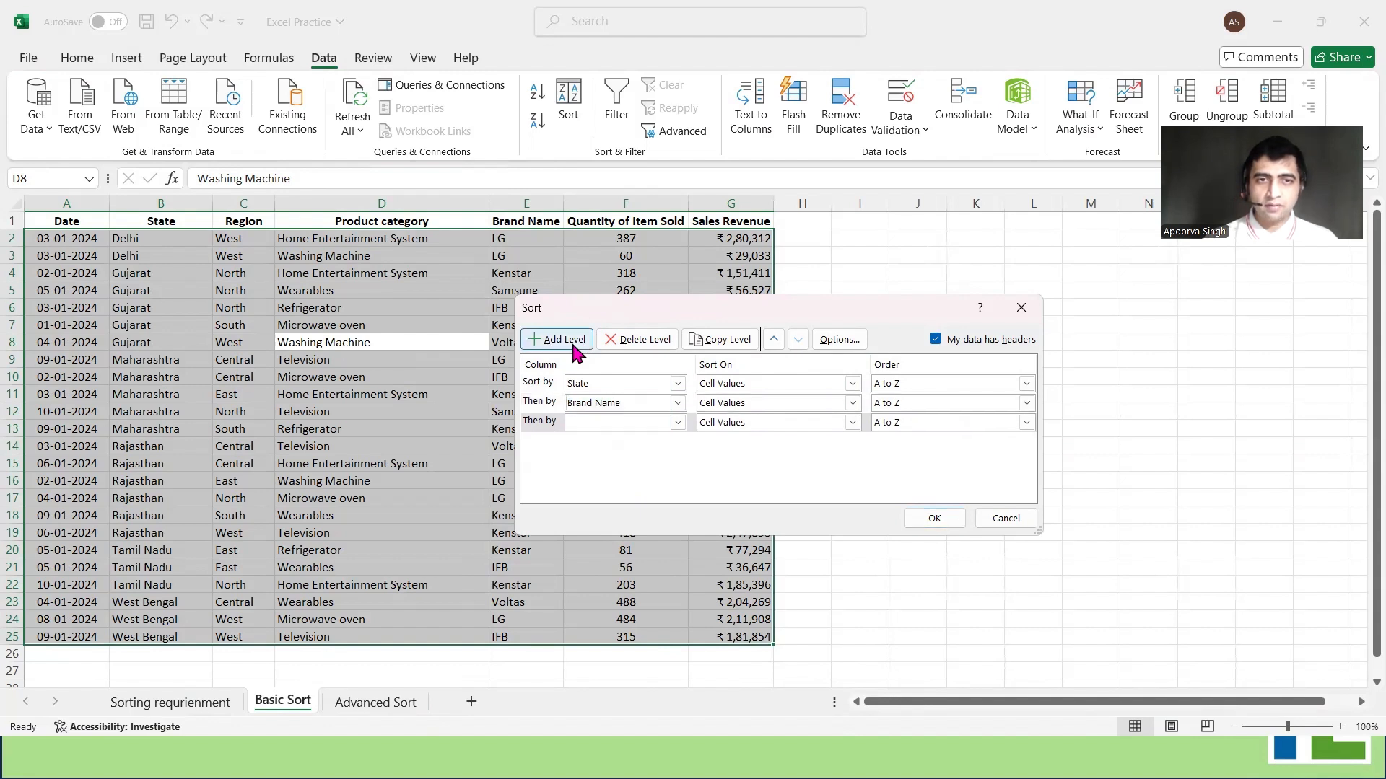
pyautogui.click(678, 423)
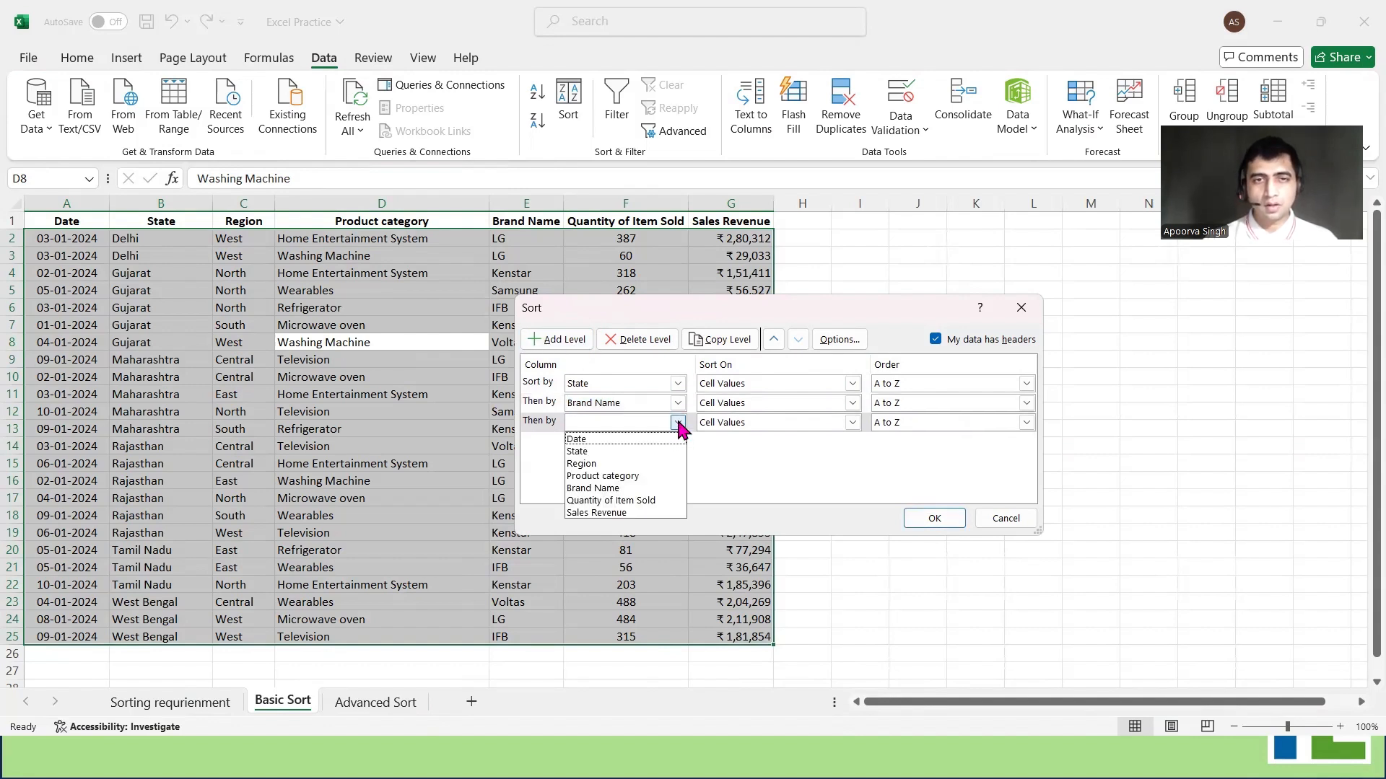
pyautogui.click(625, 464)
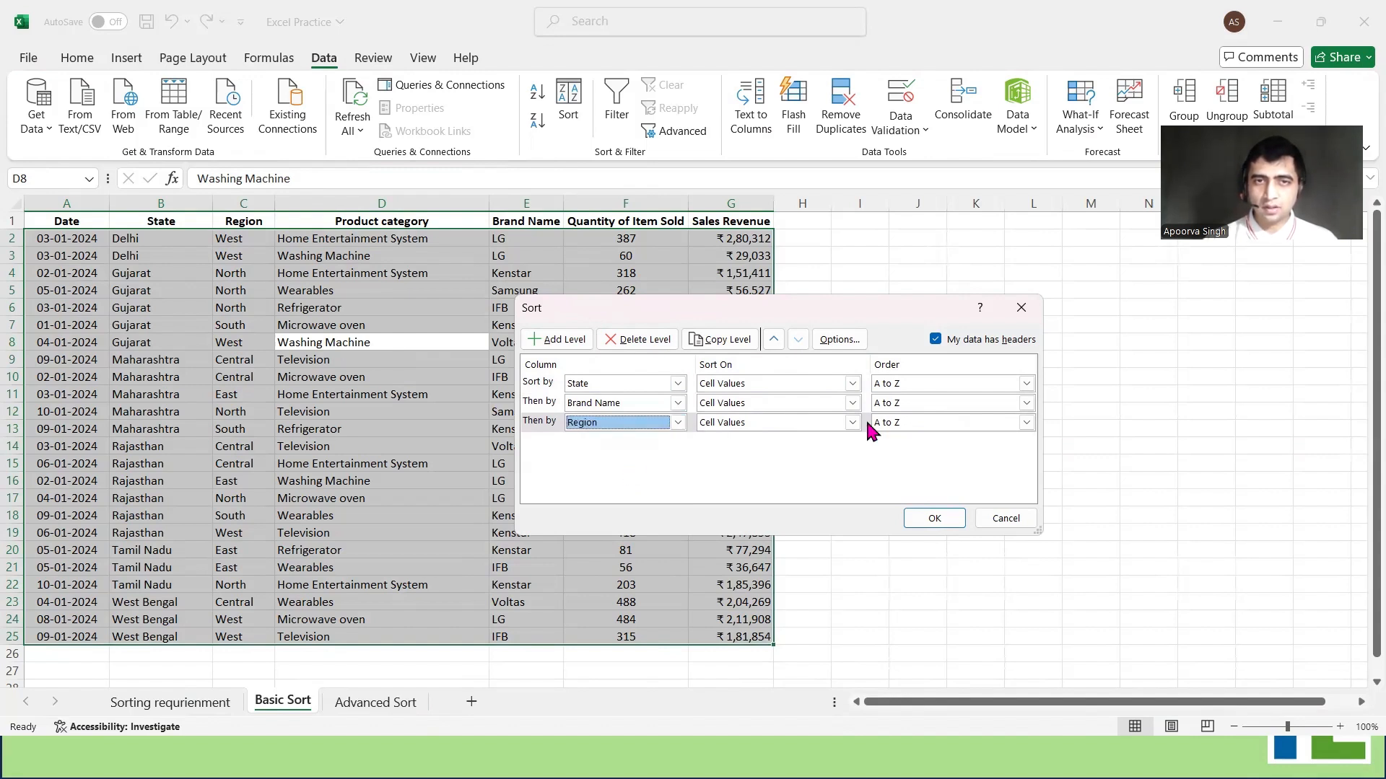
pyautogui.click(1025, 423)
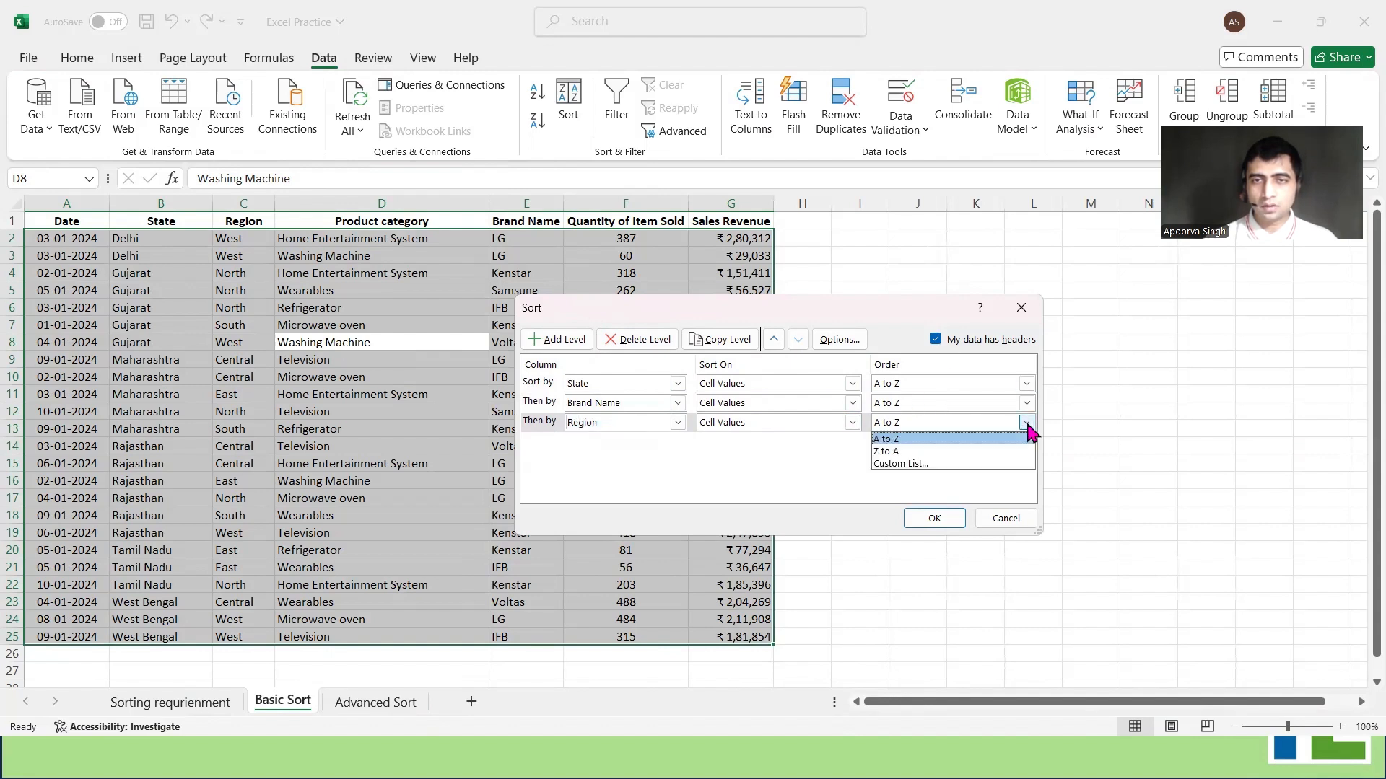
pyautogui.click(951, 464)
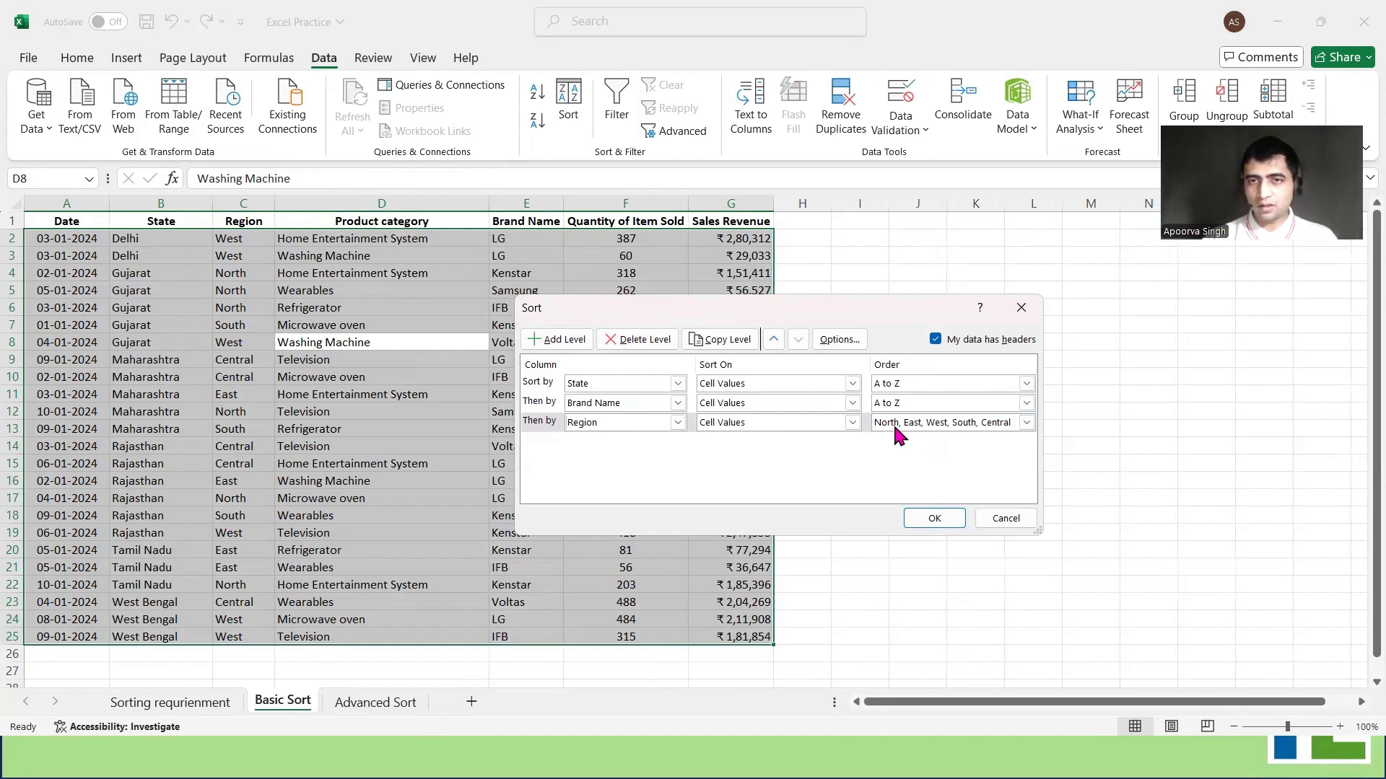
pyautogui.click(934, 519)
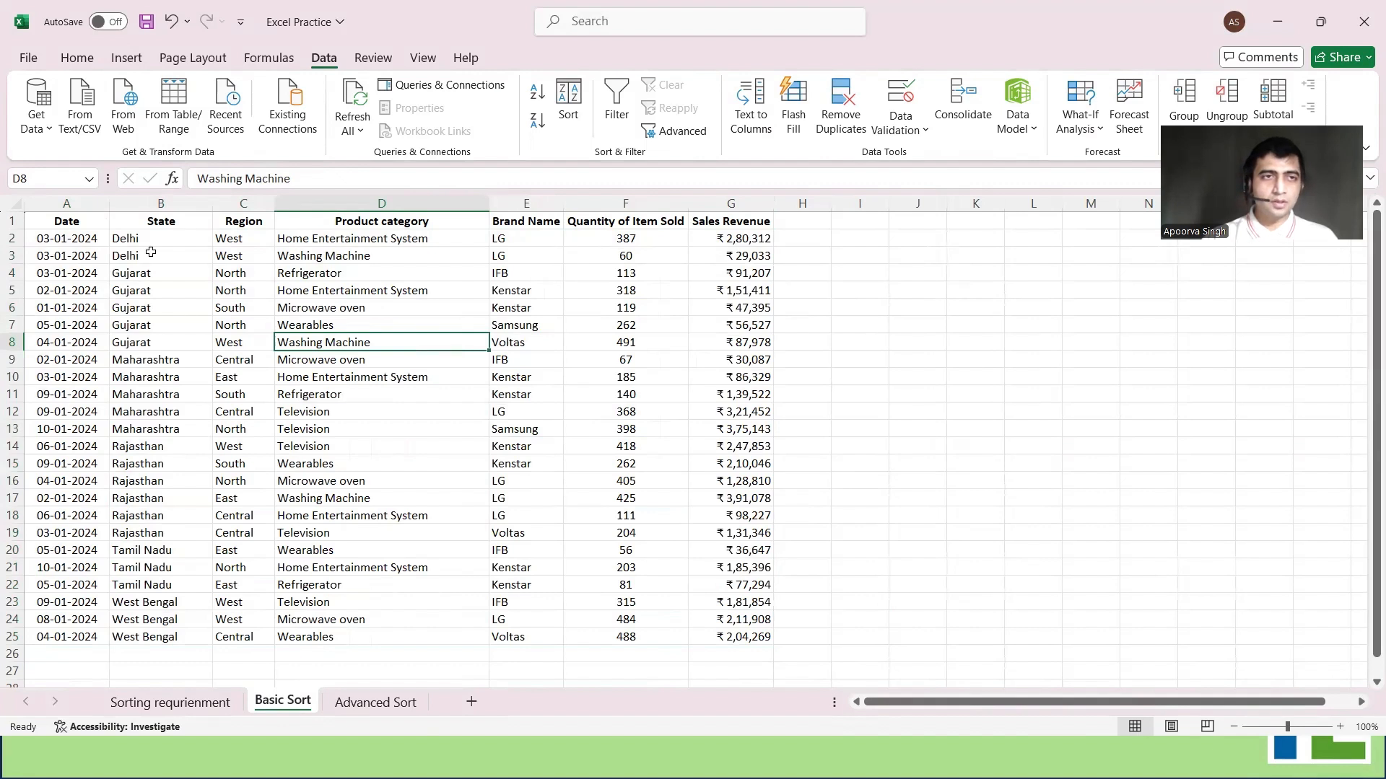
# Check the State, Brand Name and custom Region order within the Gujarat and Rajasthan rows, and open the Advanced Sort sheet
pyautogui.moveTo(168, 234); pyautogui.dragTo(141, 334)
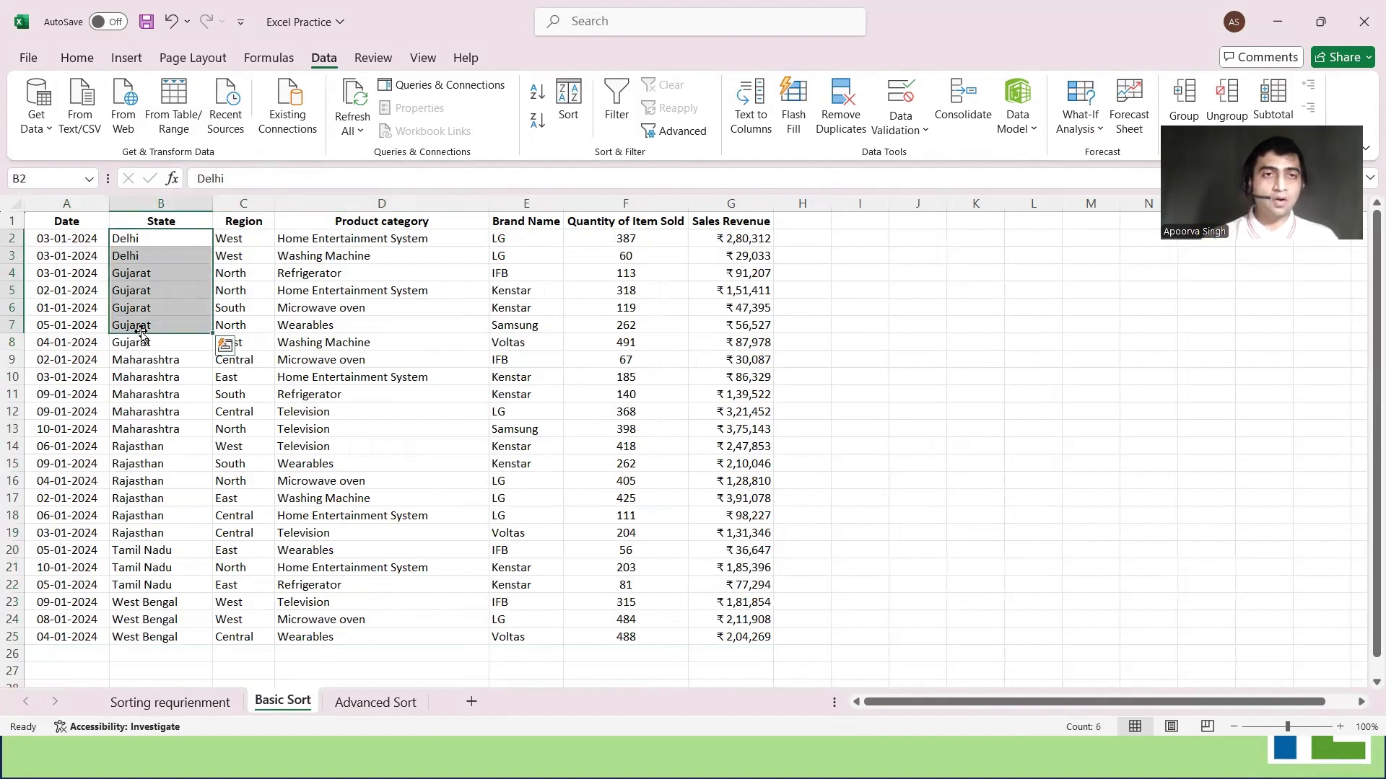
pyautogui.moveTo(539, 242); pyautogui.dragTo(540, 303)
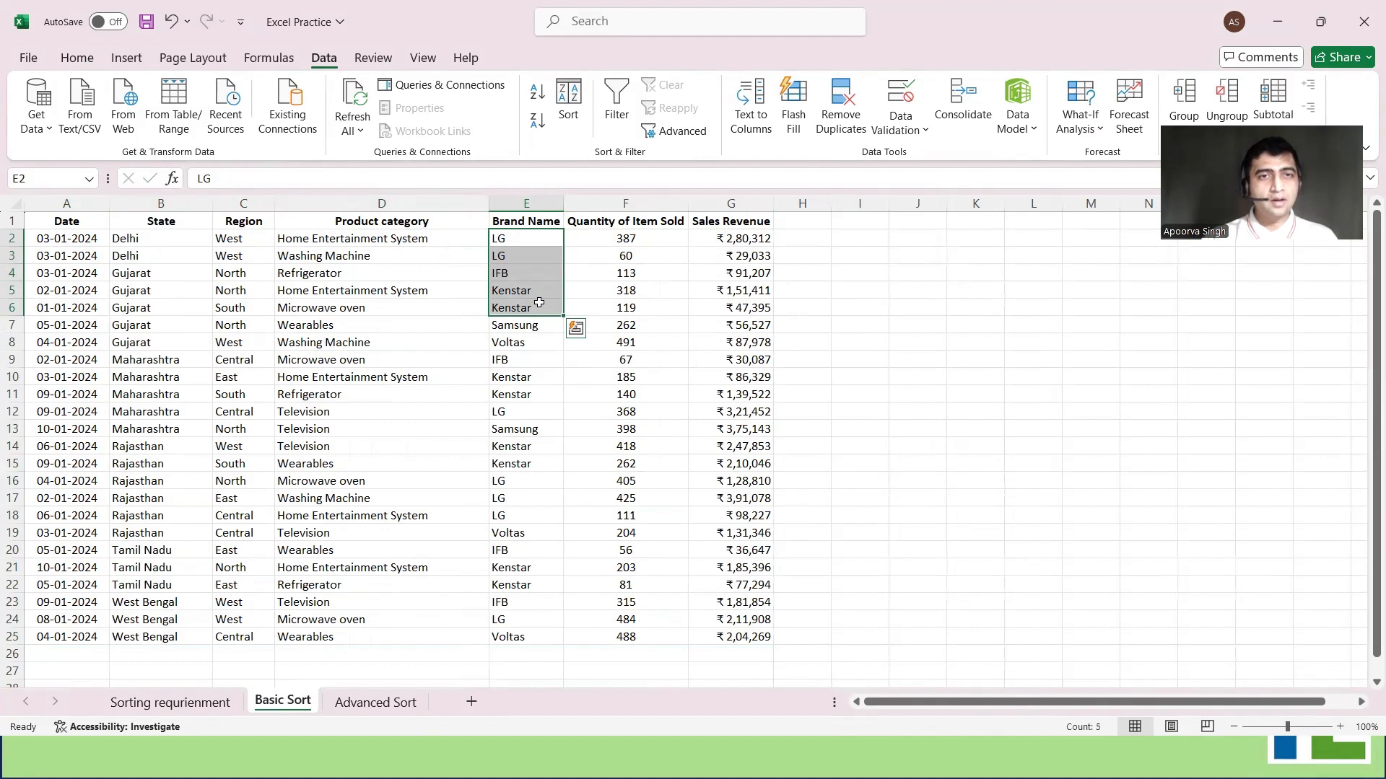
pyautogui.moveTo(239, 290); pyautogui.dragTo(239, 307)
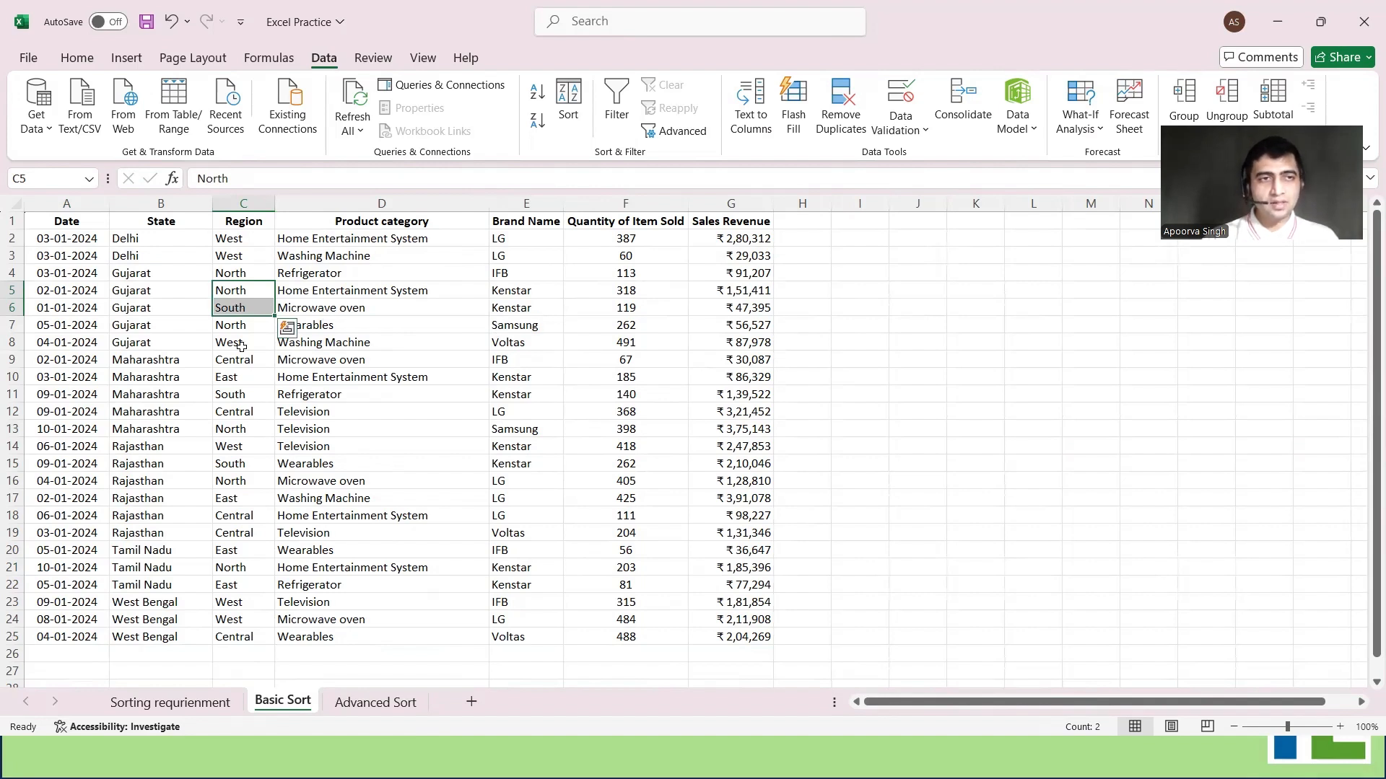
pyautogui.moveTo(176, 290); pyautogui.dragTo(538, 309)
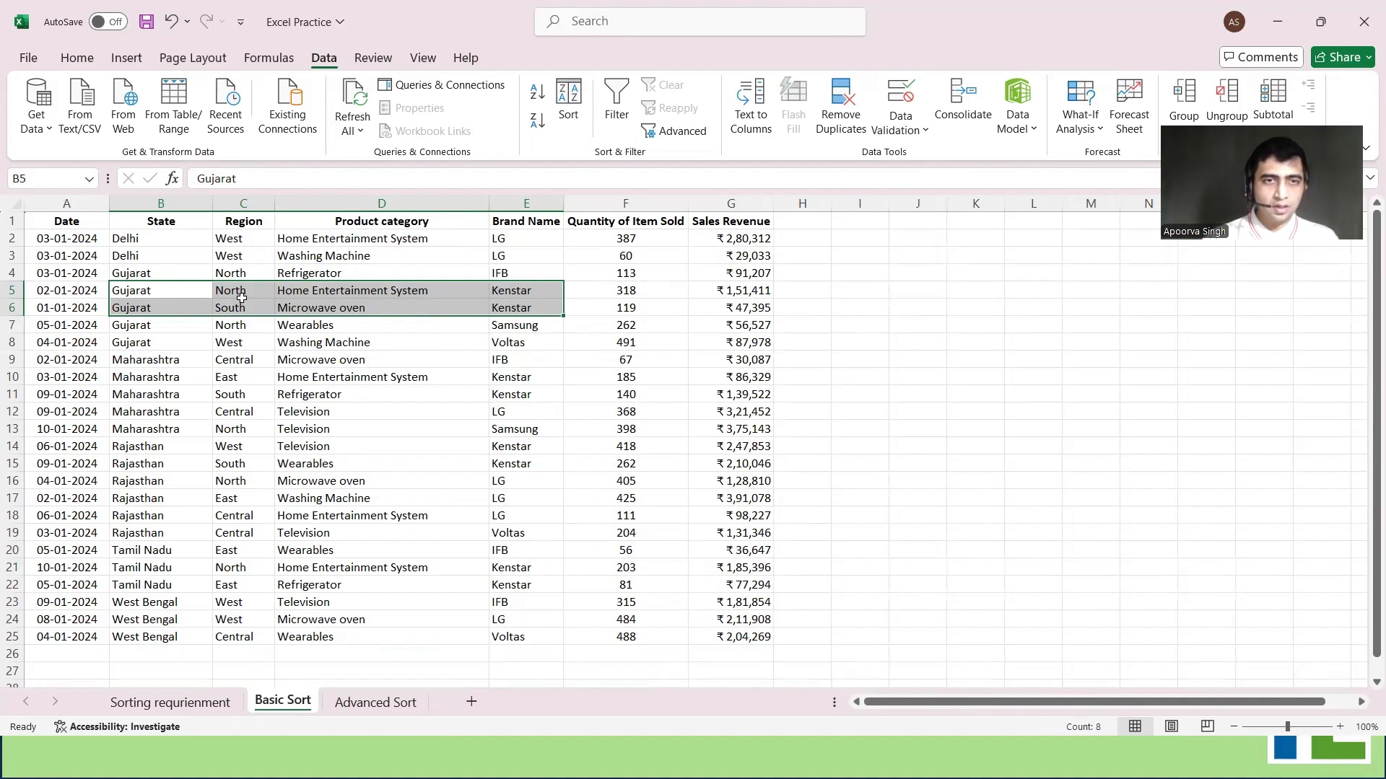
pyautogui.click(359, 391)
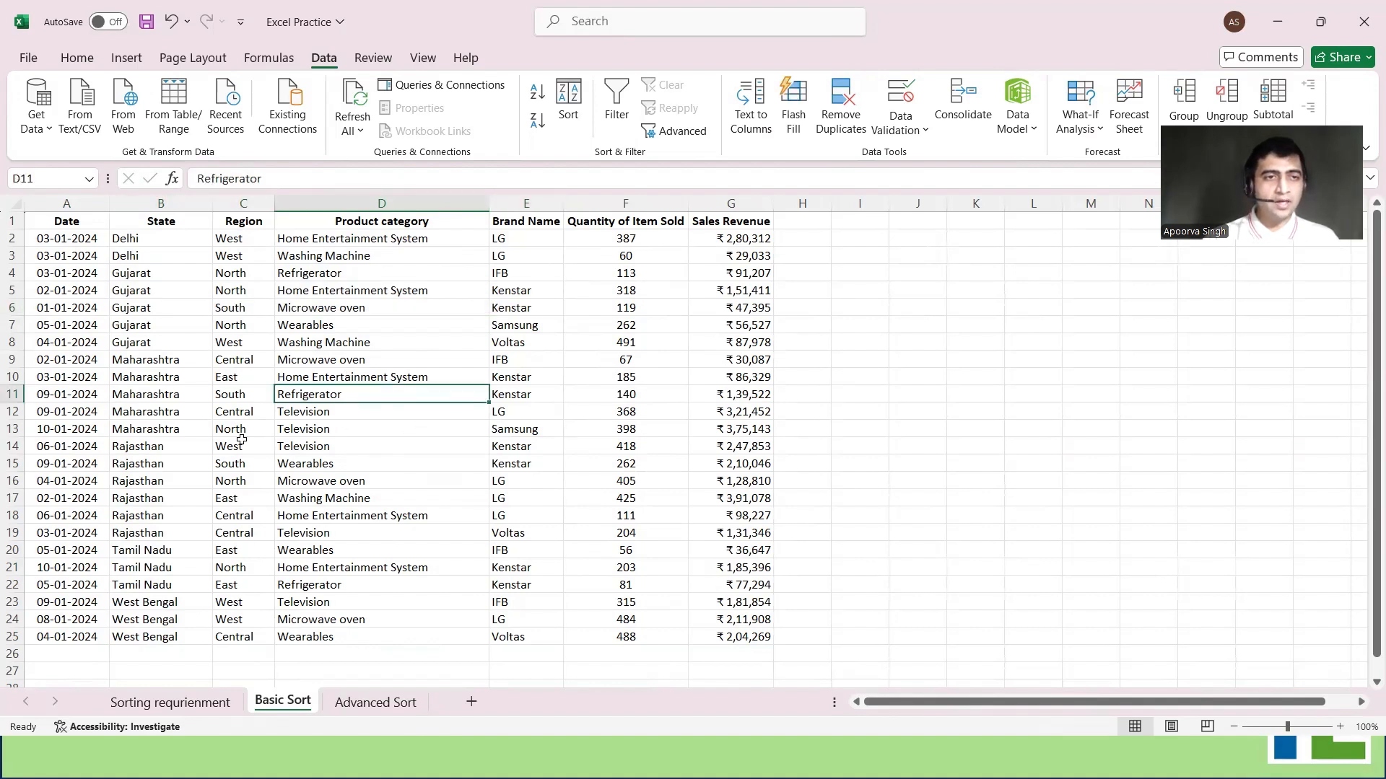
pyautogui.moveTo(154, 450); pyautogui.dragTo(532, 462)
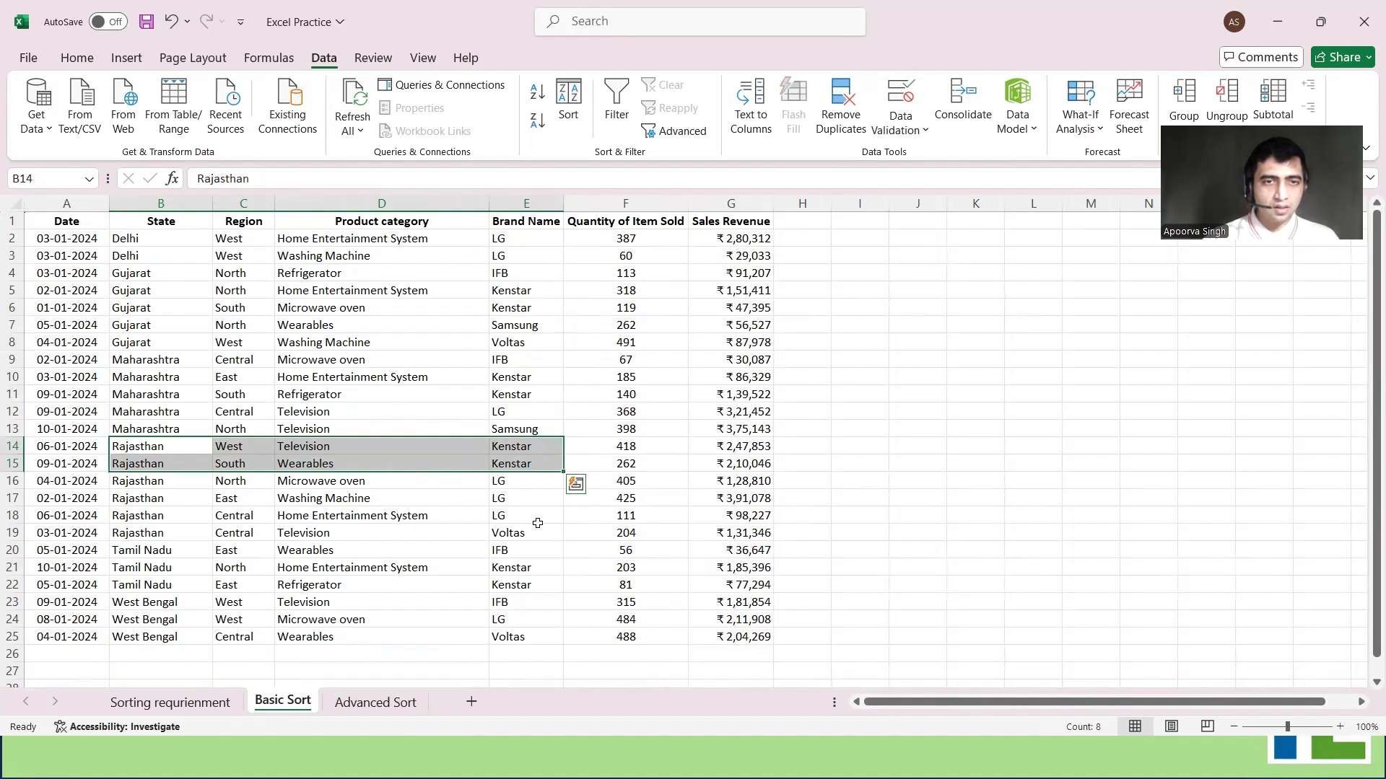
pyautogui.moveTo(175, 488); pyautogui.dragTo(511, 511)
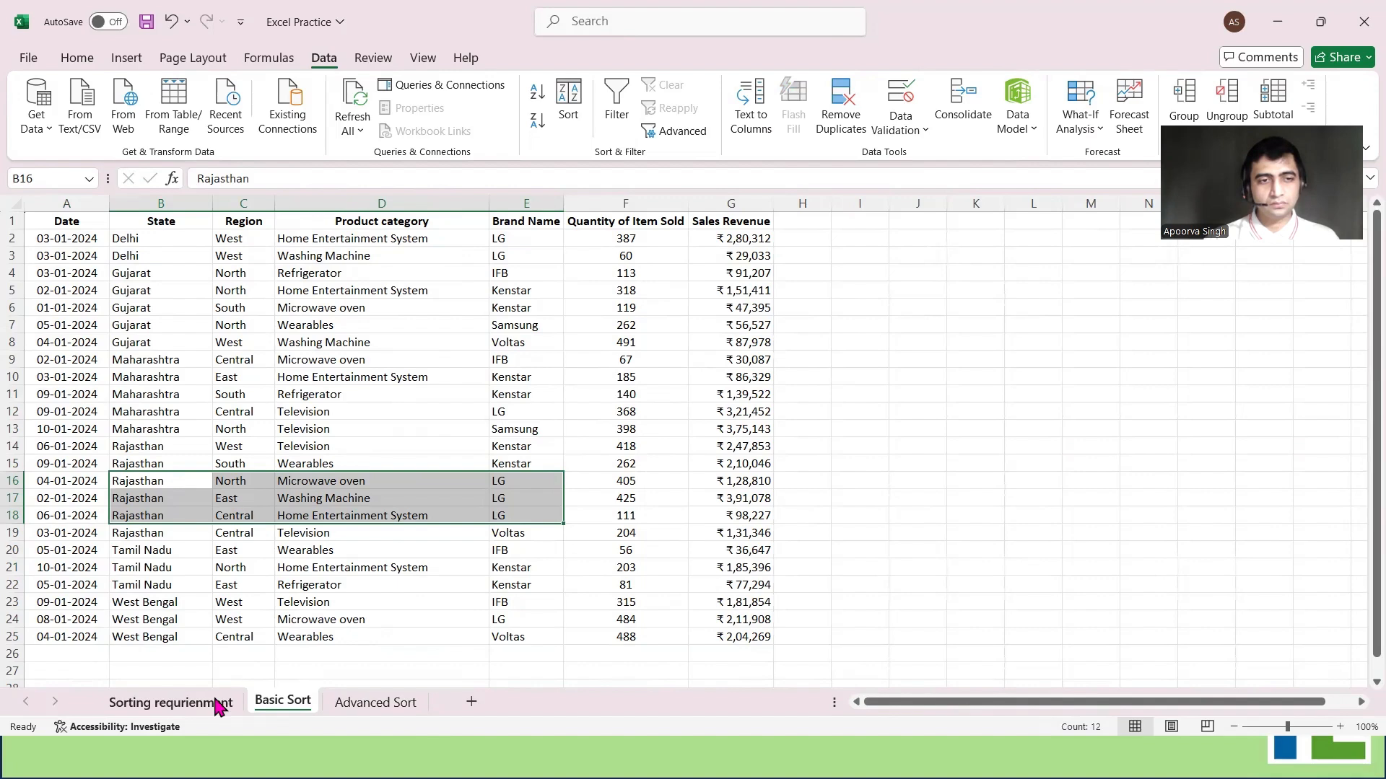
pyautogui.click(368, 703)
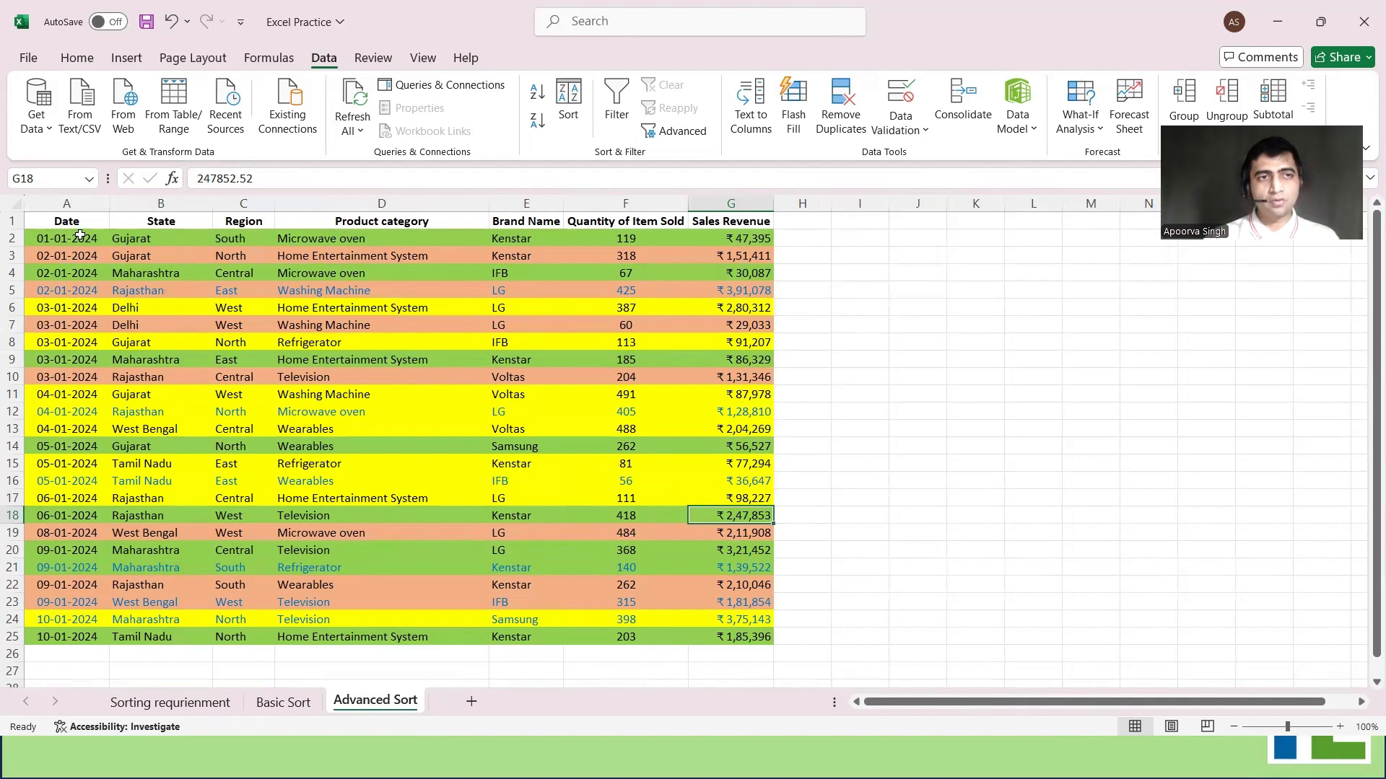
pyautogui.moveTo(87, 223); pyautogui.dragTo(698, 632)
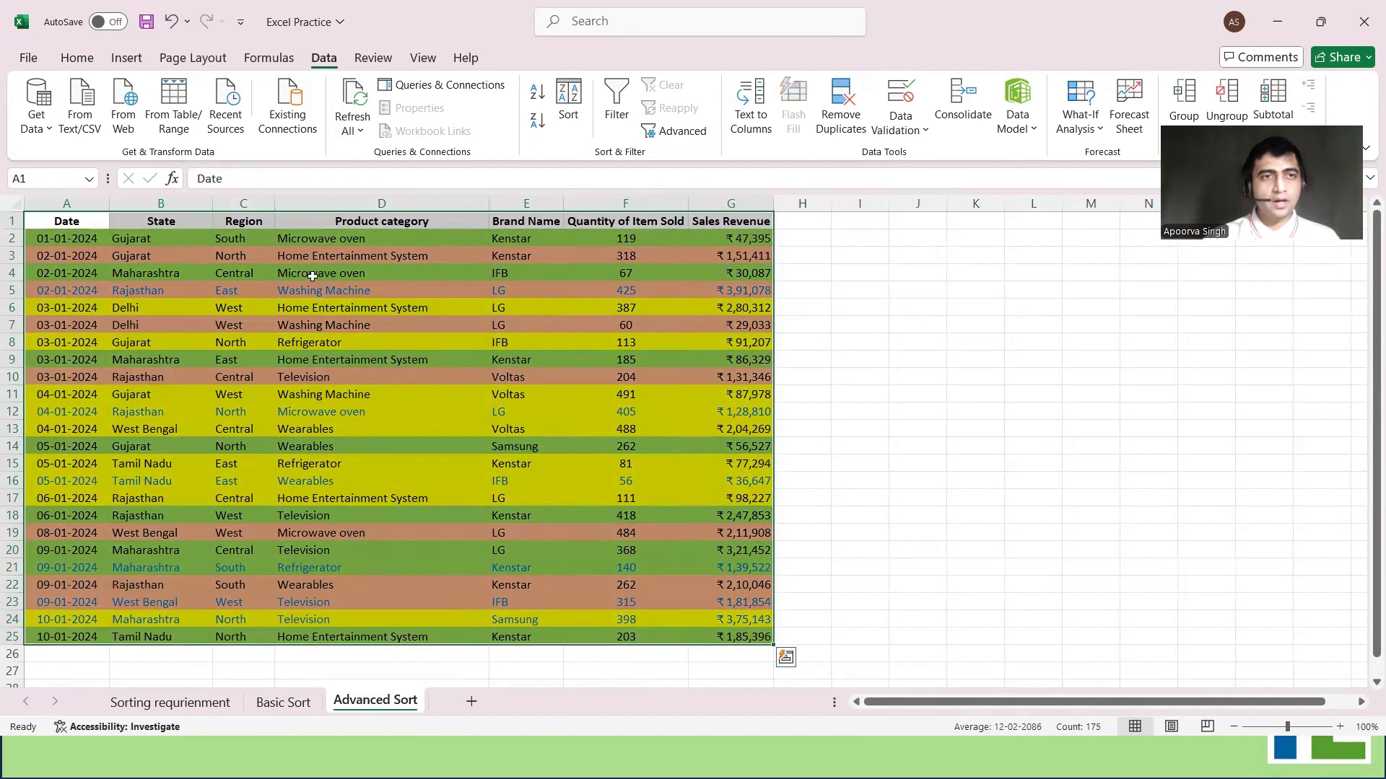
pyautogui.click(257, 222)
pyautogui.moveTo(66, 220); pyautogui.dragTo(715, 637)
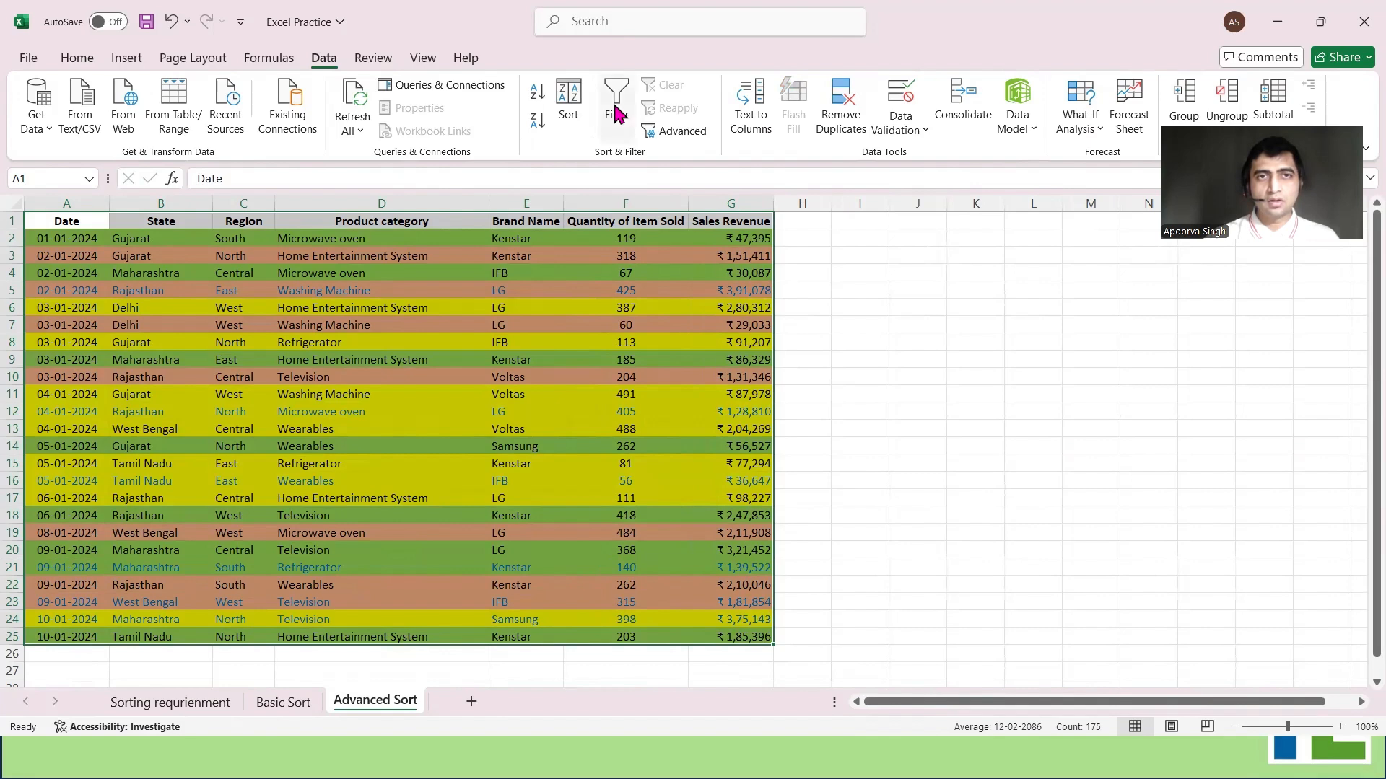
# Start a custom sort on the Advanced Sort data with State sorted by cell color, green on top
pyautogui.click(404, 359)
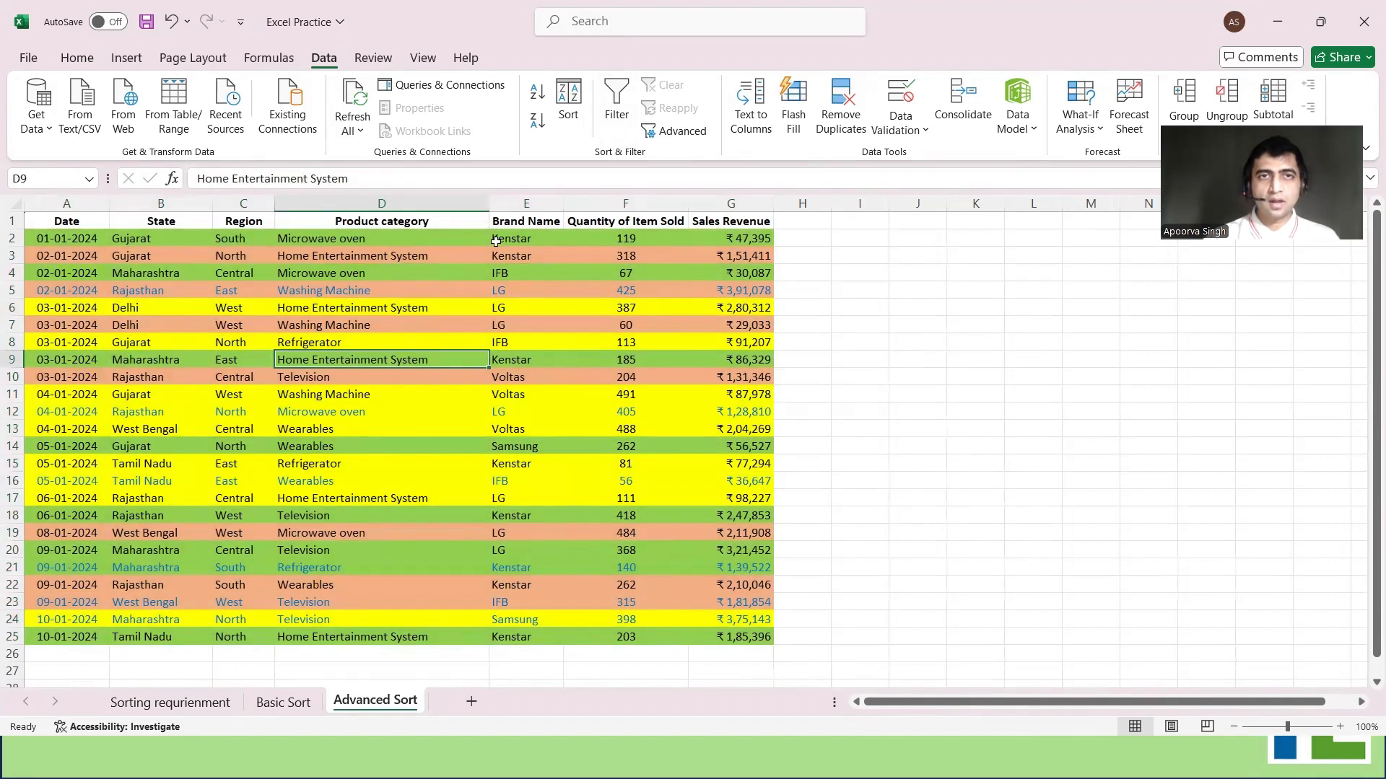
pyautogui.click(572, 130)
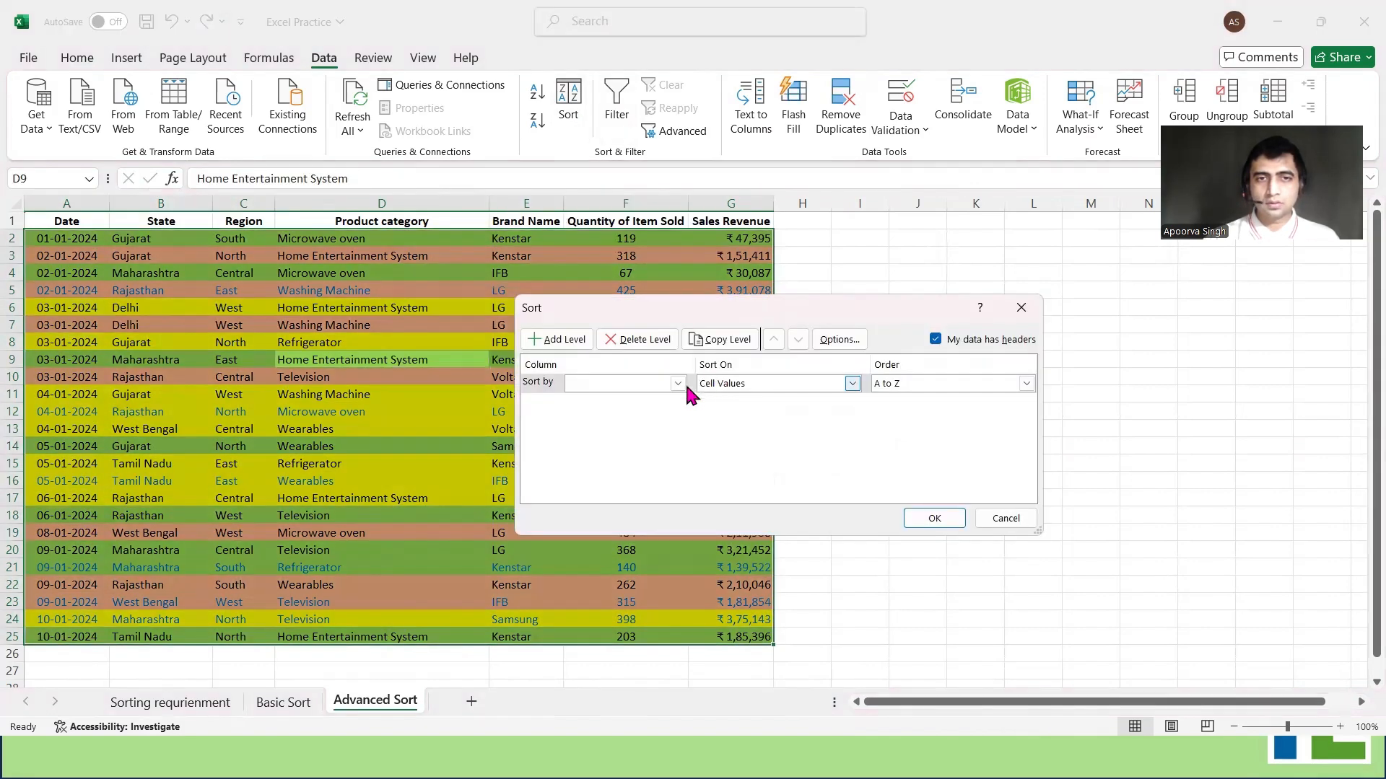
pyautogui.click(678, 384)
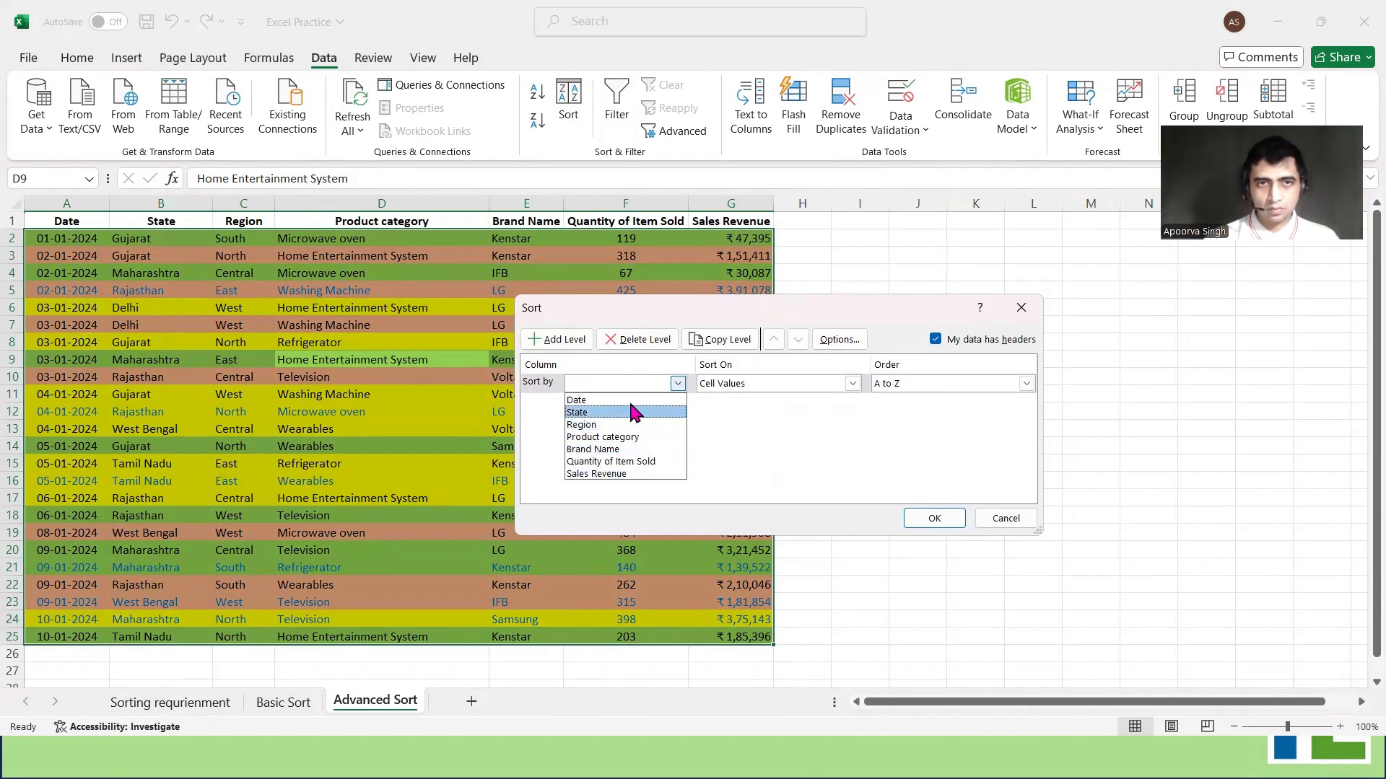
pyautogui.press('Up')
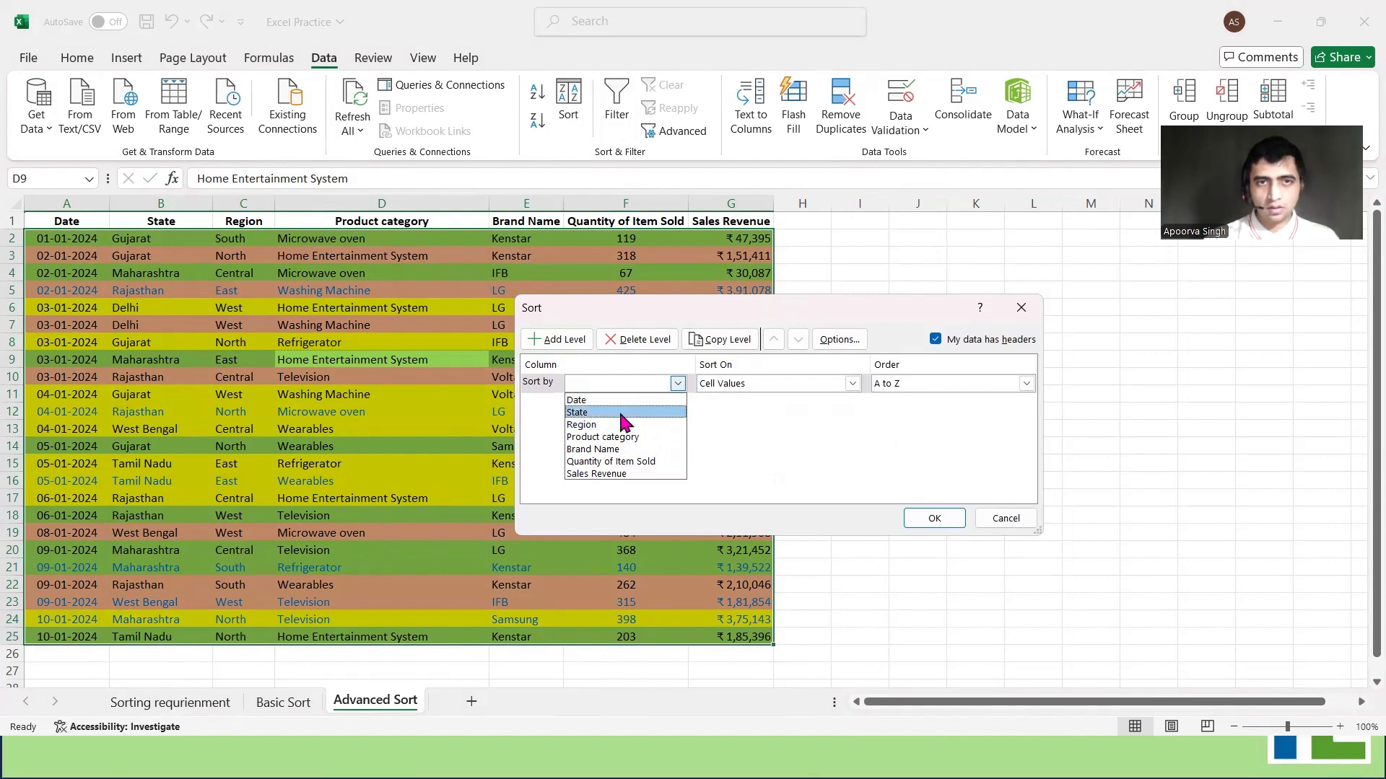
pyautogui.click(622, 415)
pyautogui.click(852, 383)
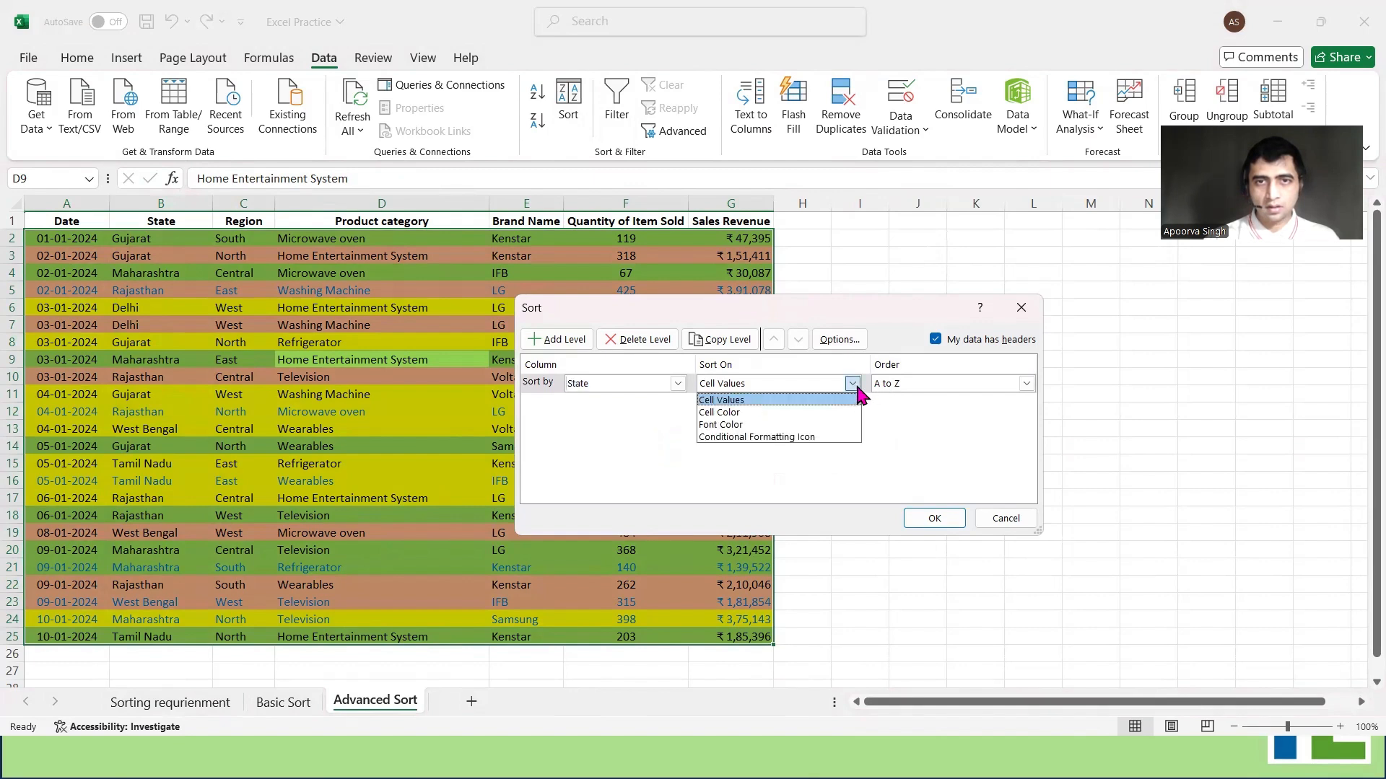
pyautogui.click(830, 412)
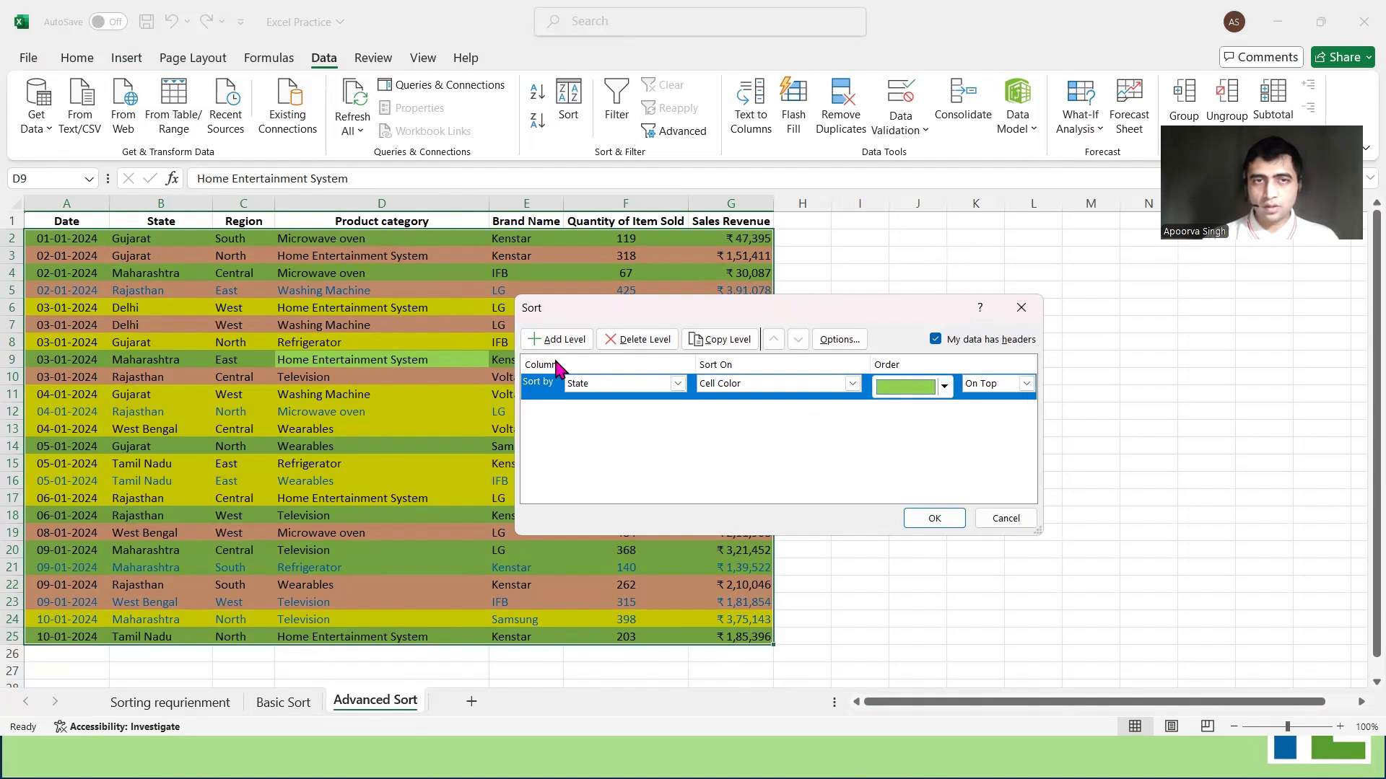
# Add a second sort level on State by cell color, placing the orange cells on the bottom
pyautogui.click(582, 342)
pyautogui.click(678, 409)
pyautogui.click(642, 436)
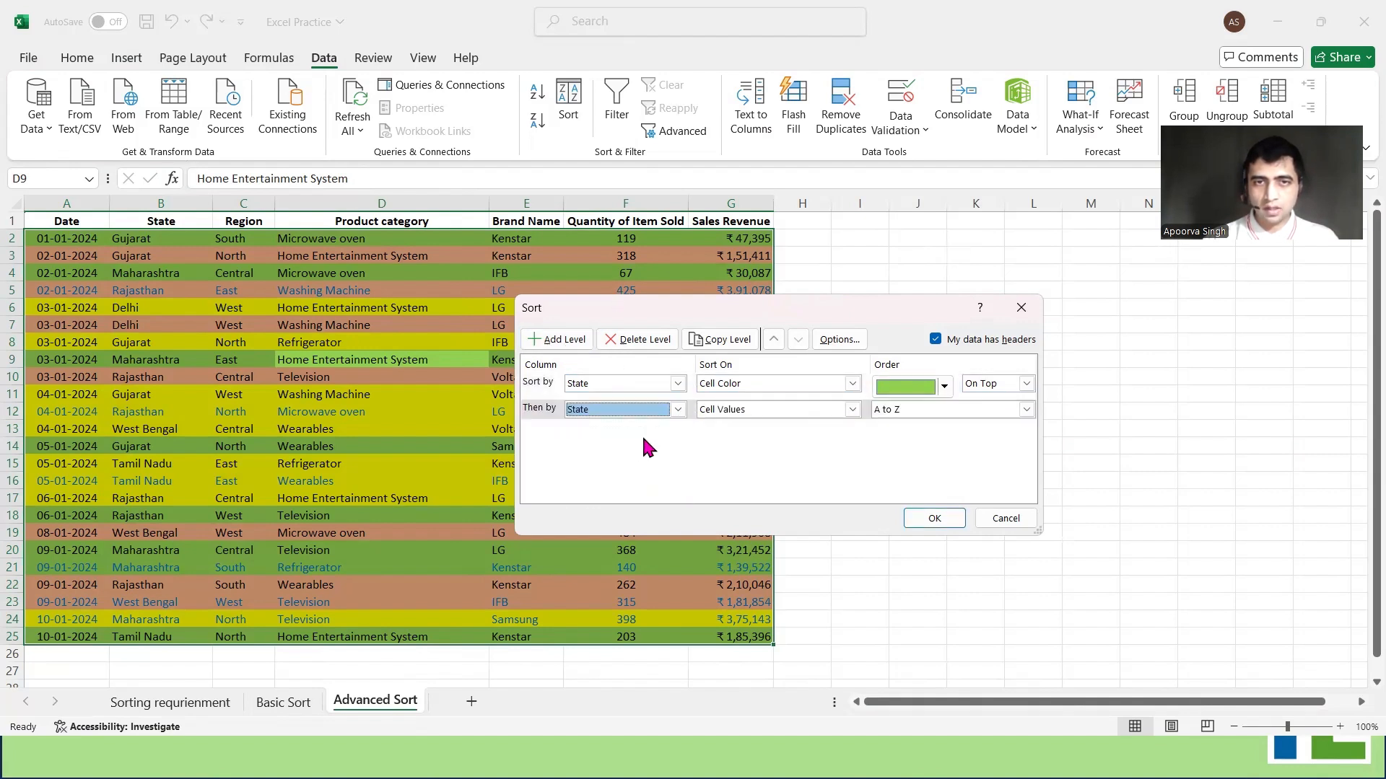
pyautogui.click(853, 409)
pyautogui.click(807, 439)
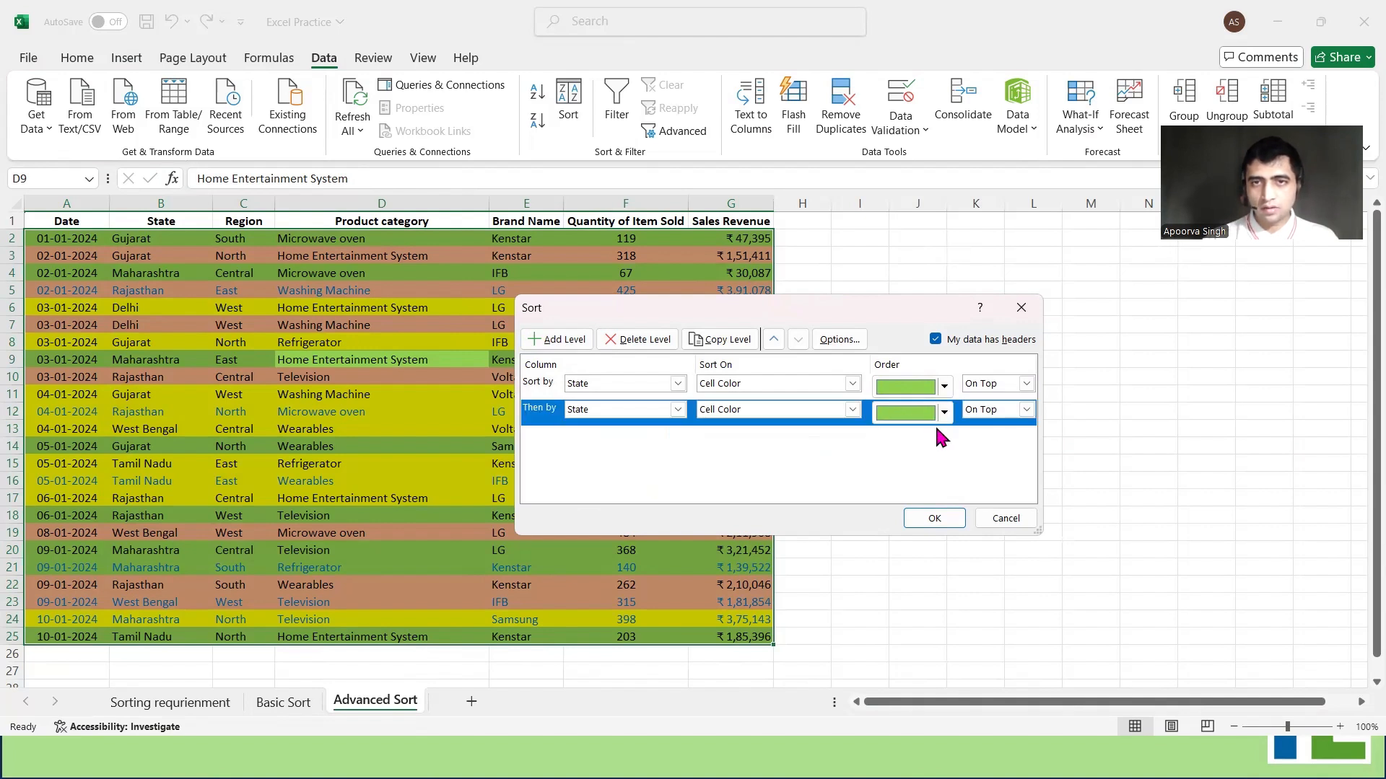
pyautogui.click(944, 412)
pyautogui.click(930, 436)
pyautogui.click(1025, 409)
pyautogui.click(1007, 436)
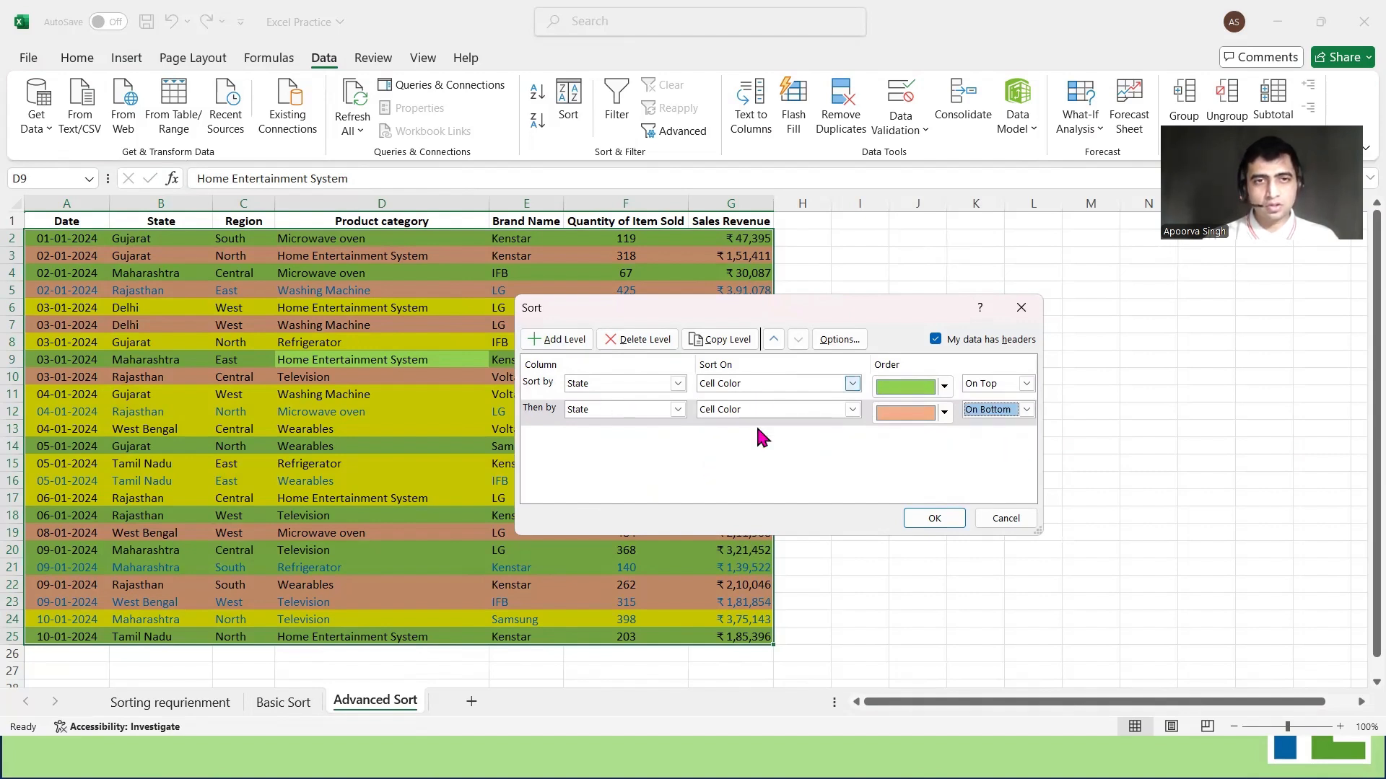
# Add a third sort level by Quantity of Item Sold, cell values from largest to smallest, and apply the sort
pyautogui.click(563, 346)
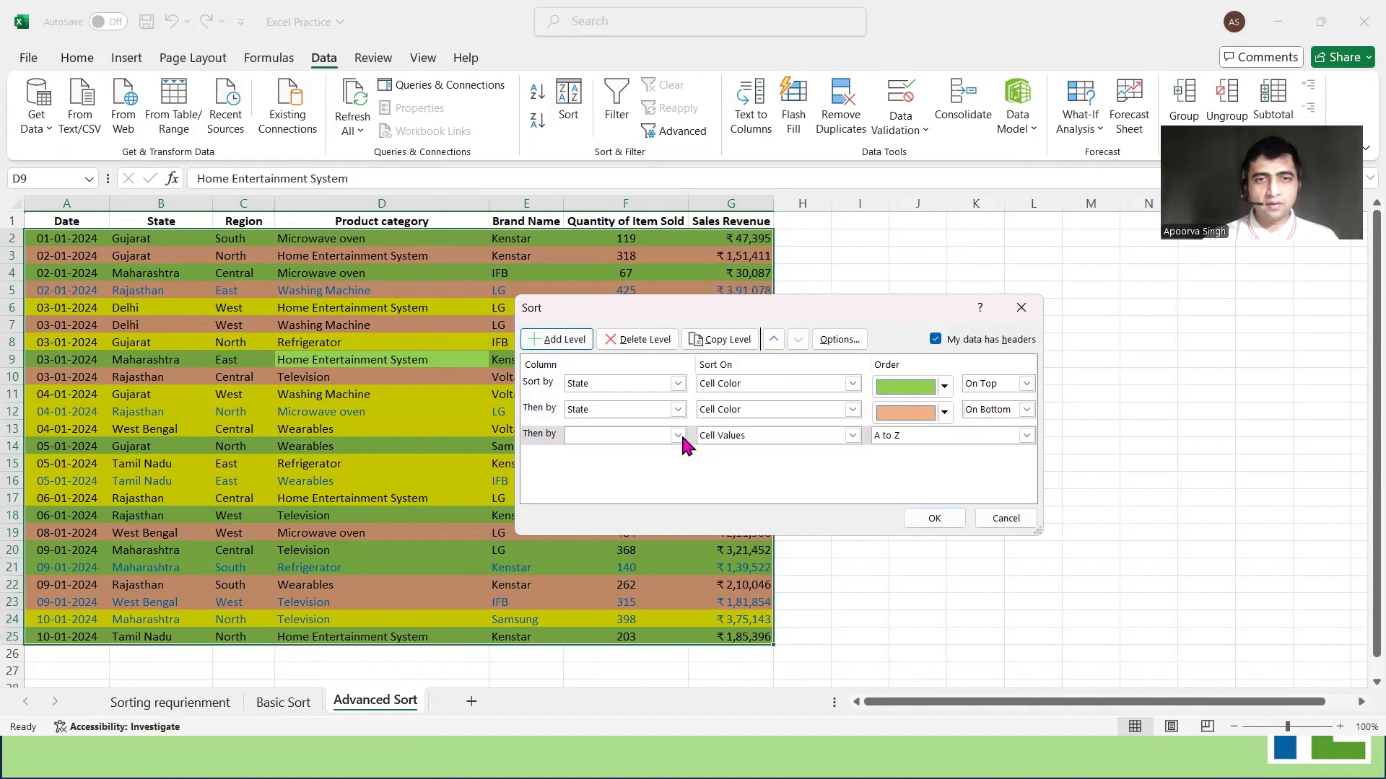
pyautogui.click(678, 436)
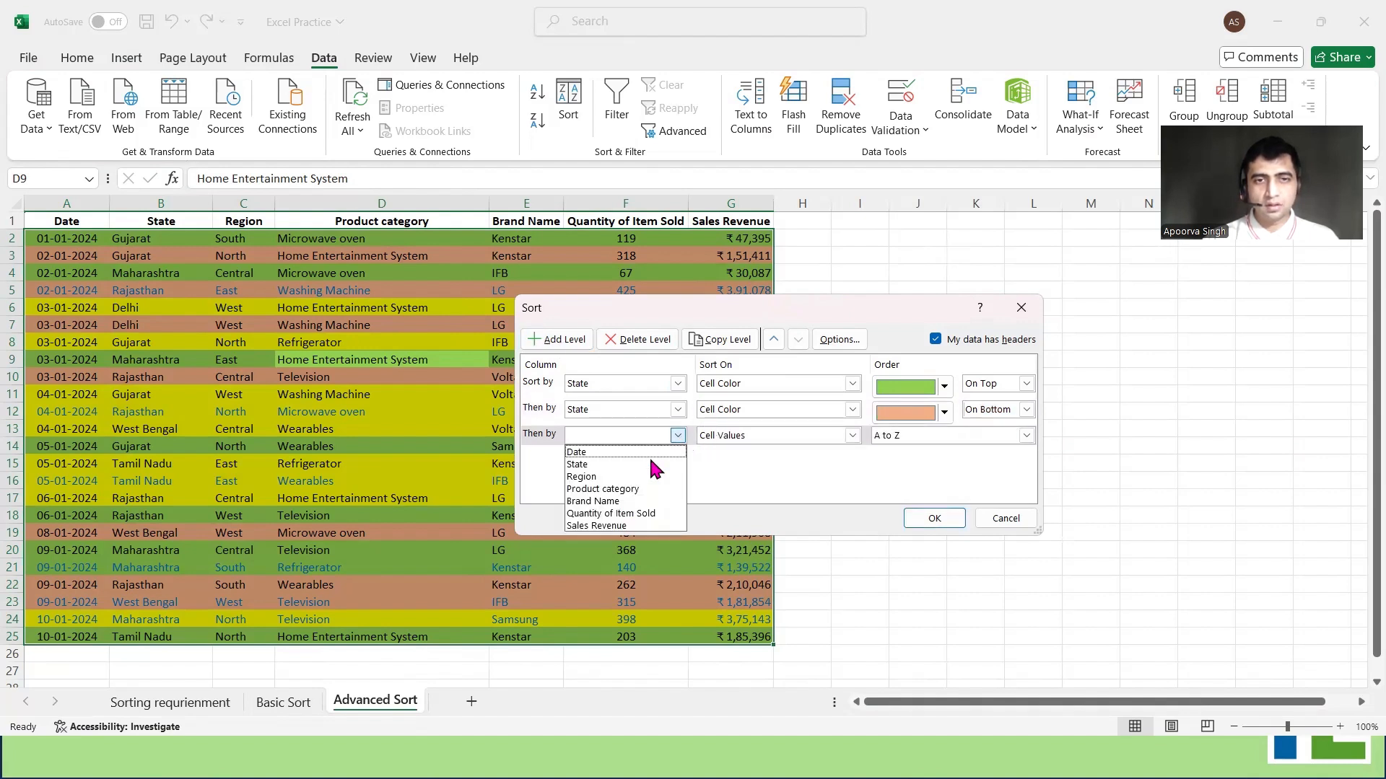
pyautogui.click(640, 513)
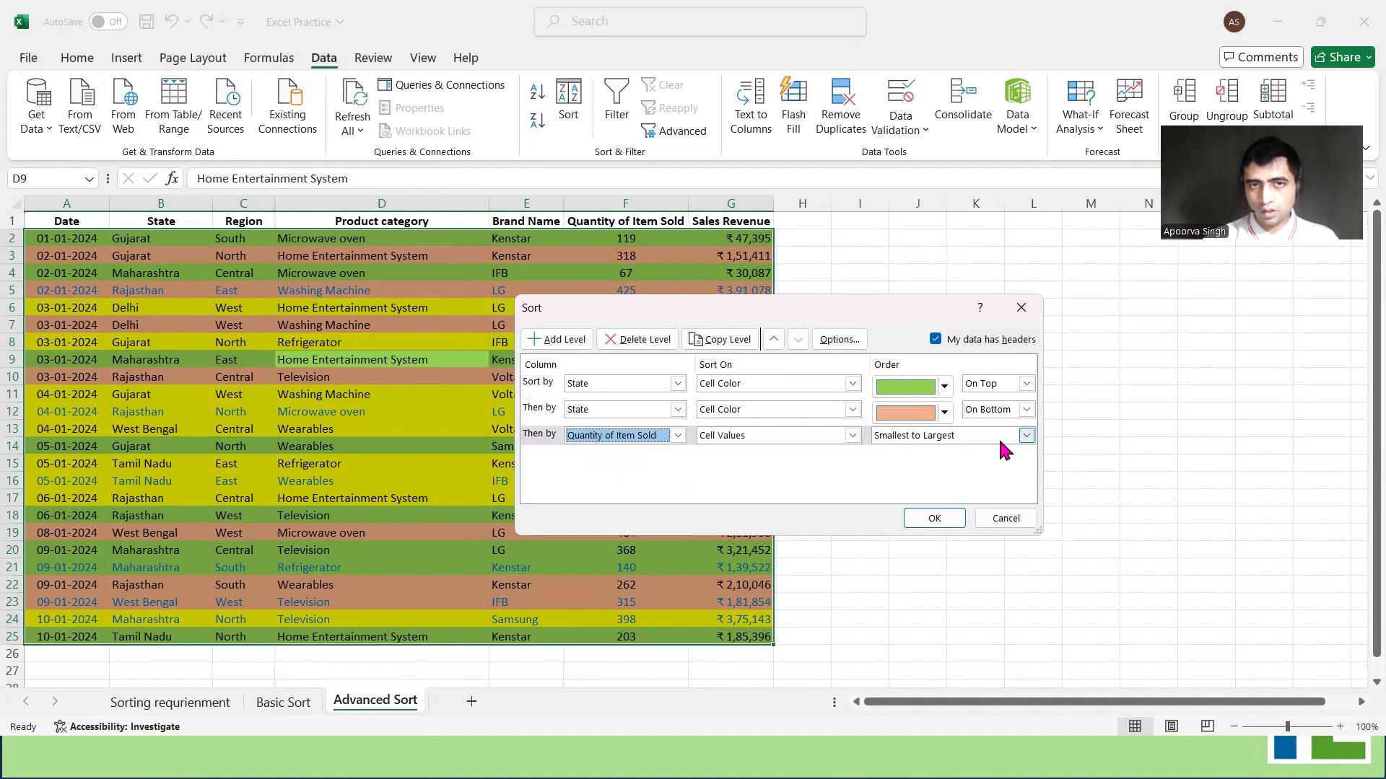
pyautogui.click(1025, 436)
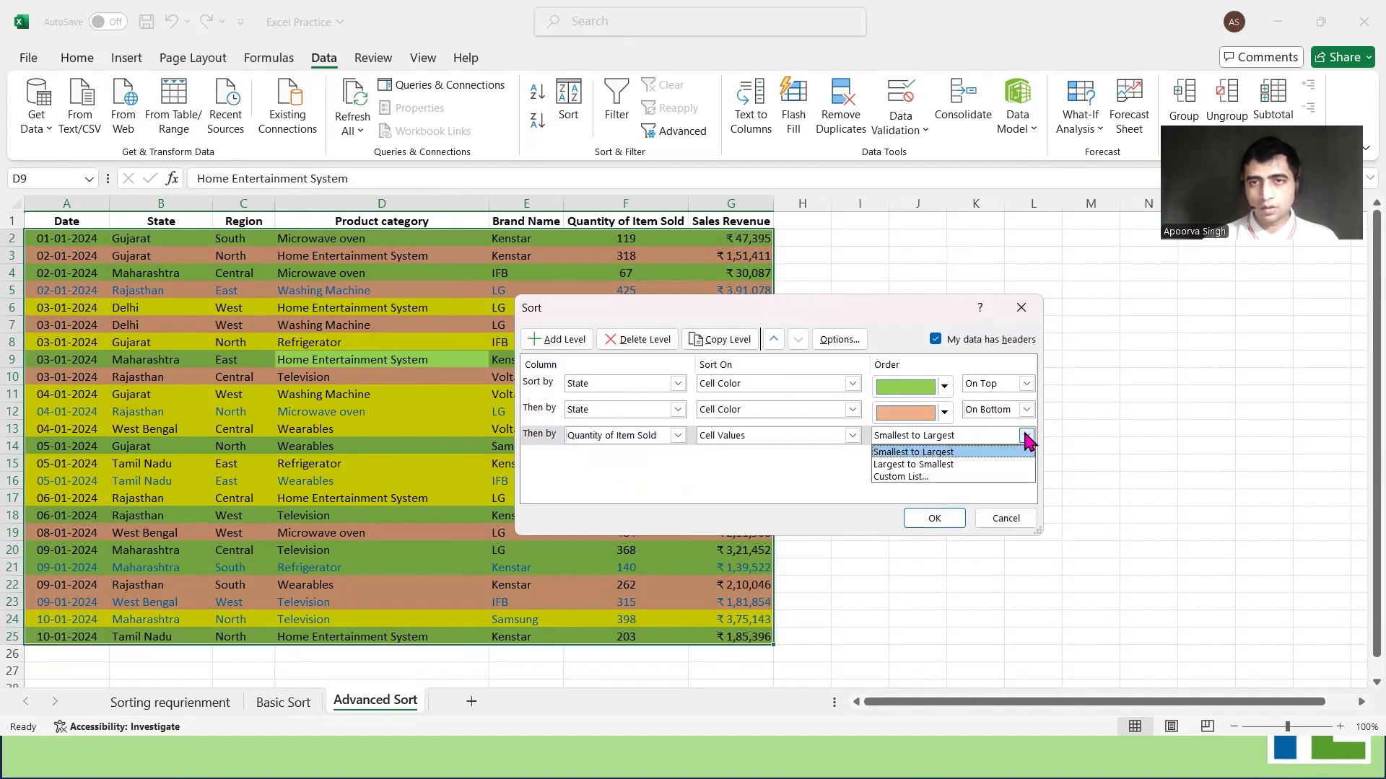
pyautogui.click(967, 464)
pyautogui.click(949, 520)
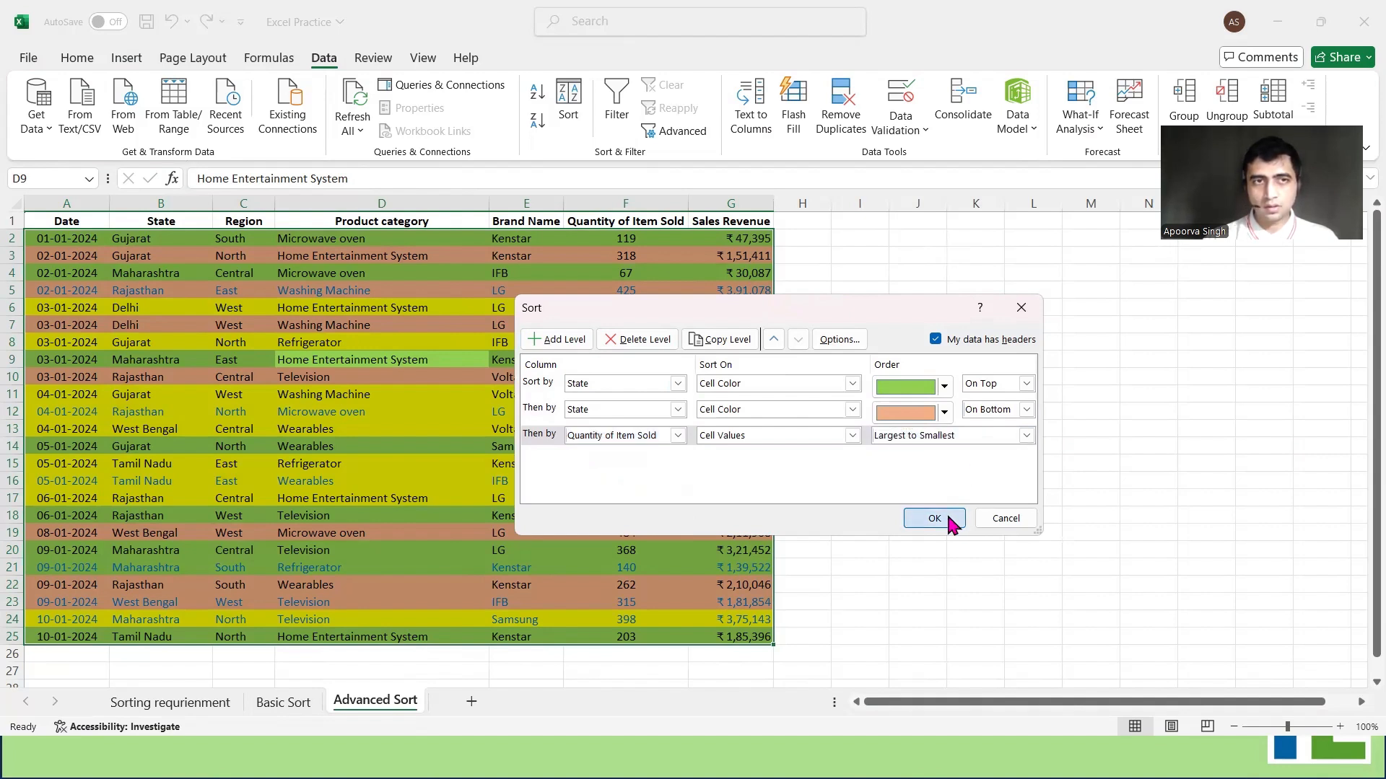